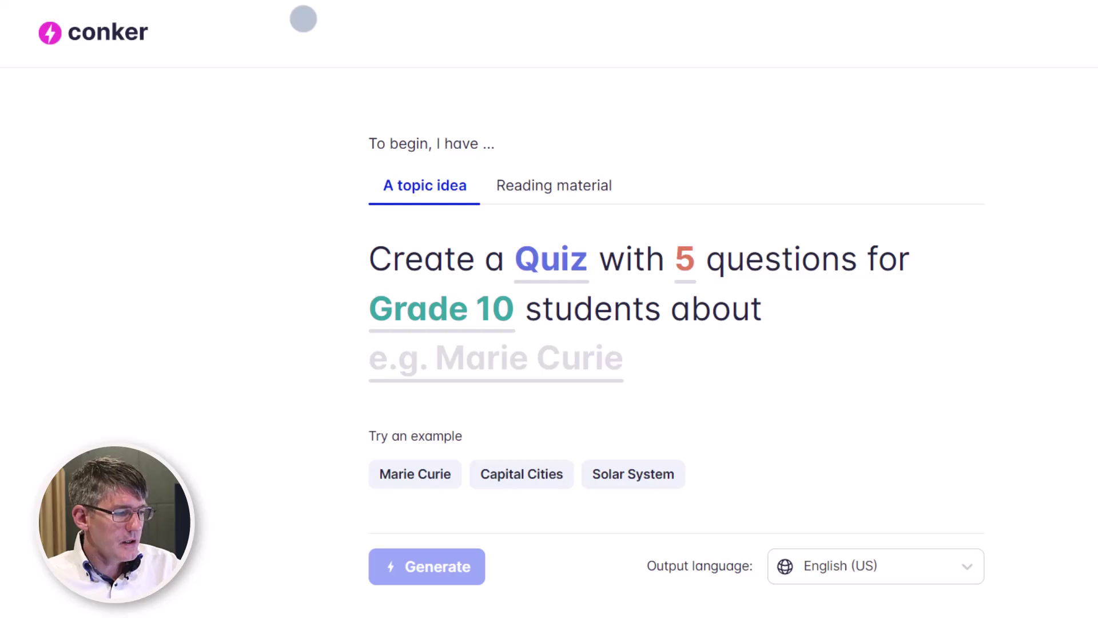
# Step: Set the quiz to 10 questions for Grade 1 students
pyautogui.click(305, 30)
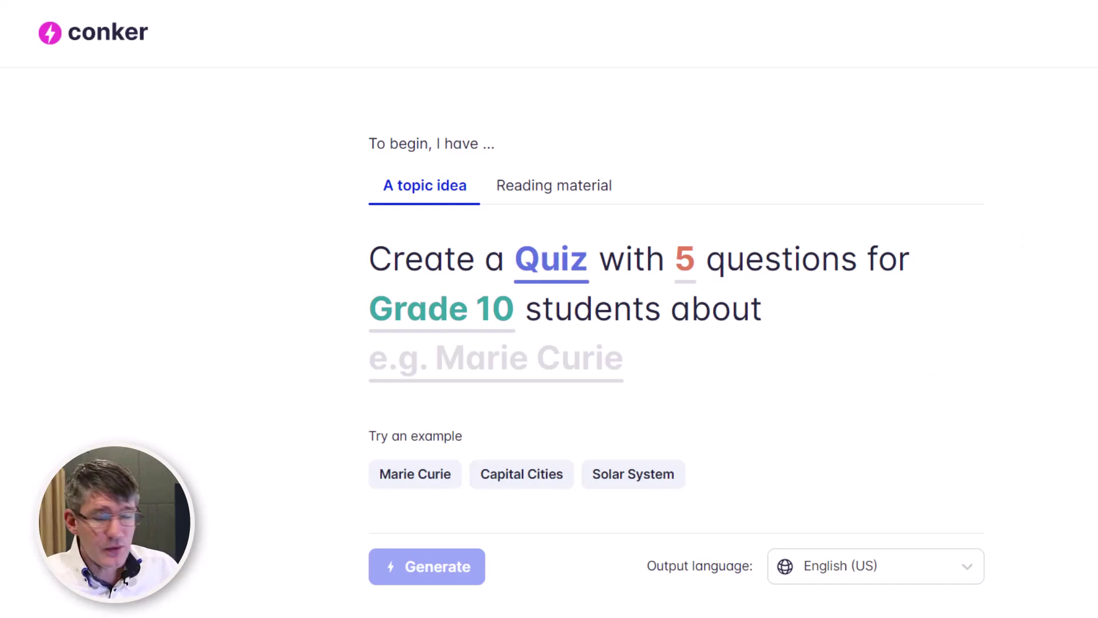
pyautogui.click(685, 259)
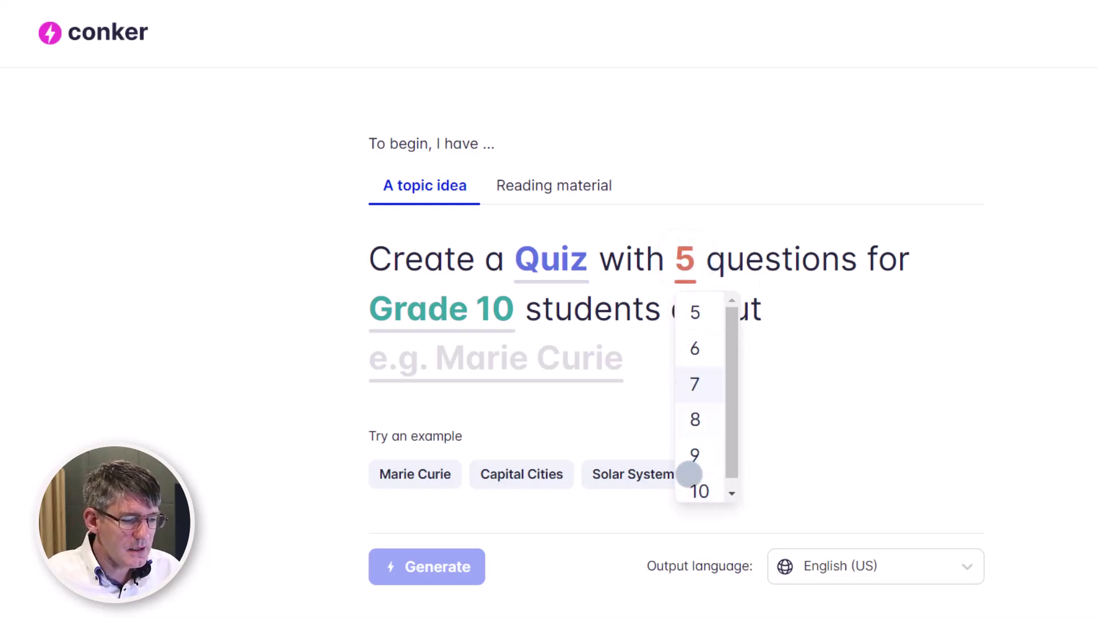
pyautogui.click(699, 489)
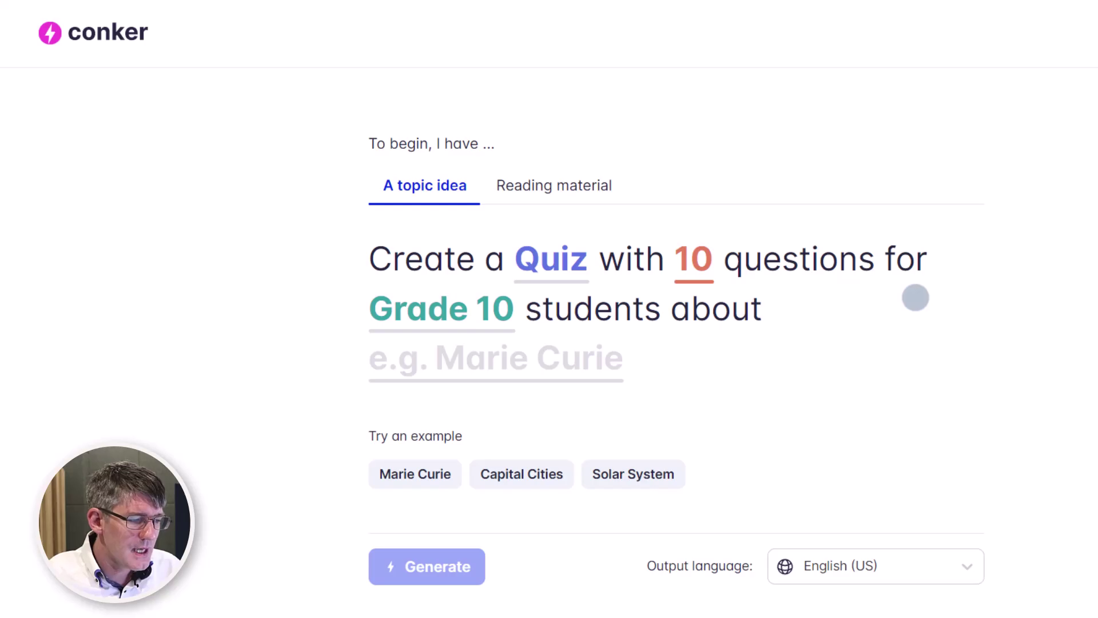
pyautogui.click(482, 318)
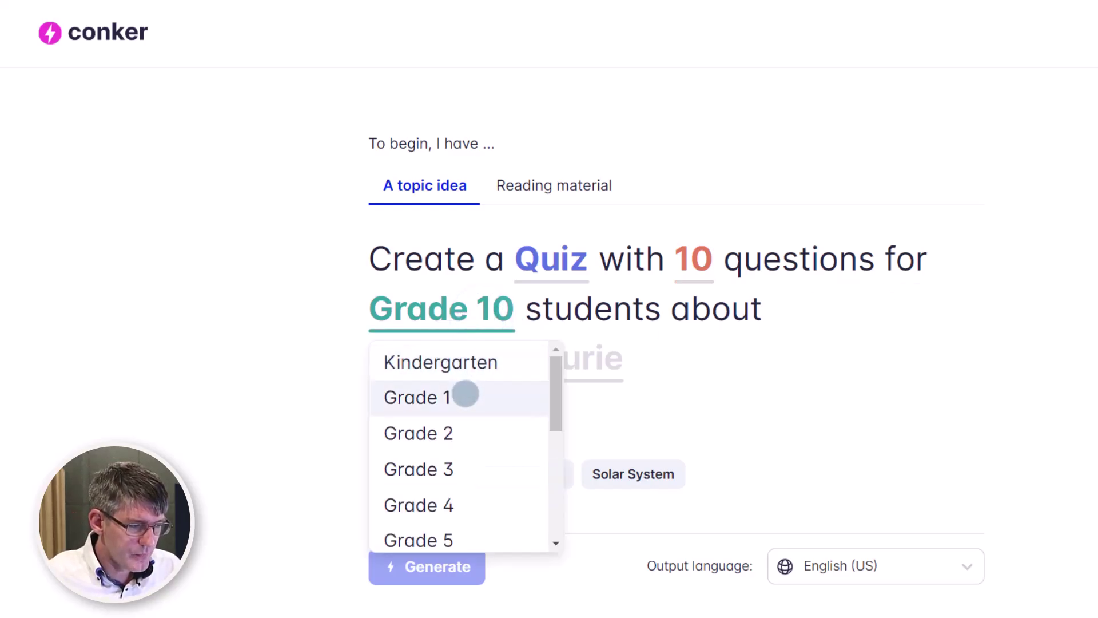
pyautogui.click(465, 393)
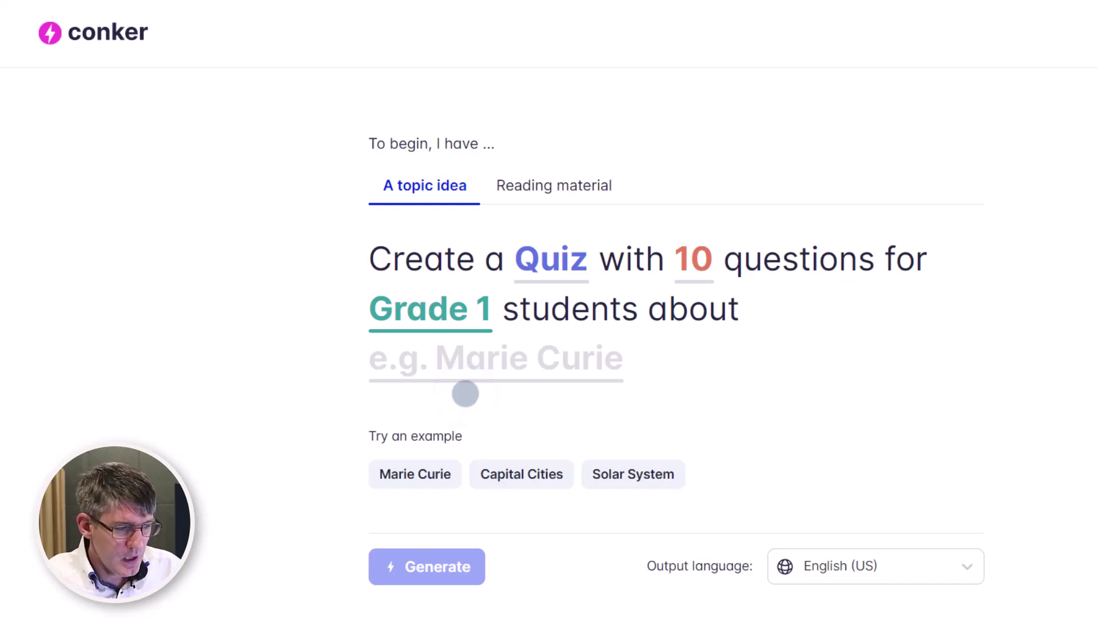
# Step: Enter "Amelia Earhart" as the quiz topic and generate the quiz, signing in with Google
pyautogui.click(496, 362)
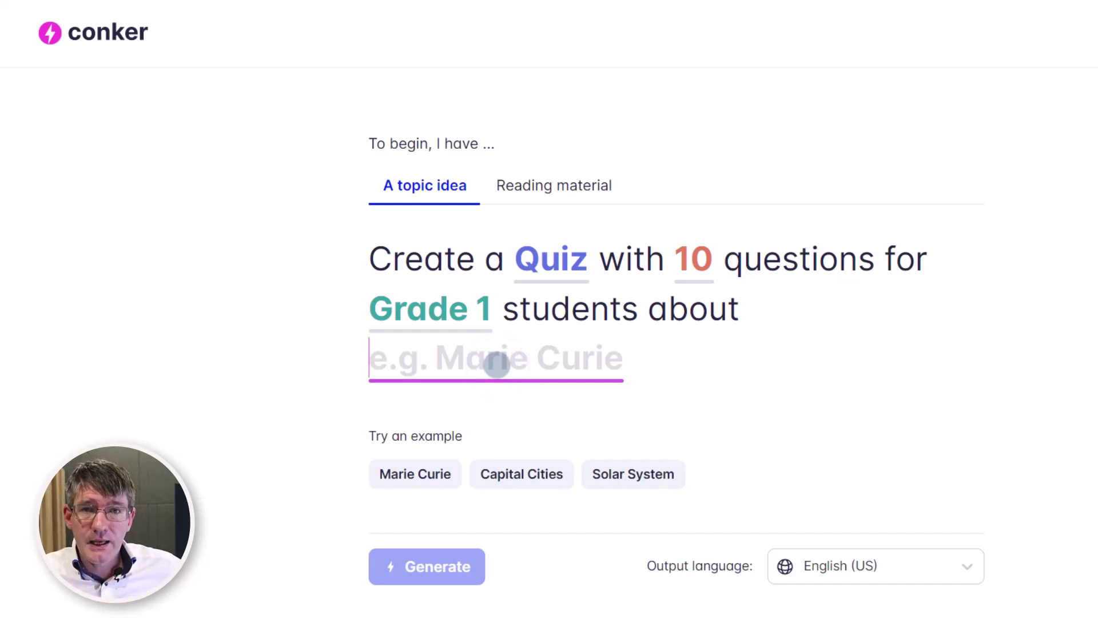
pyautogui.write('A')
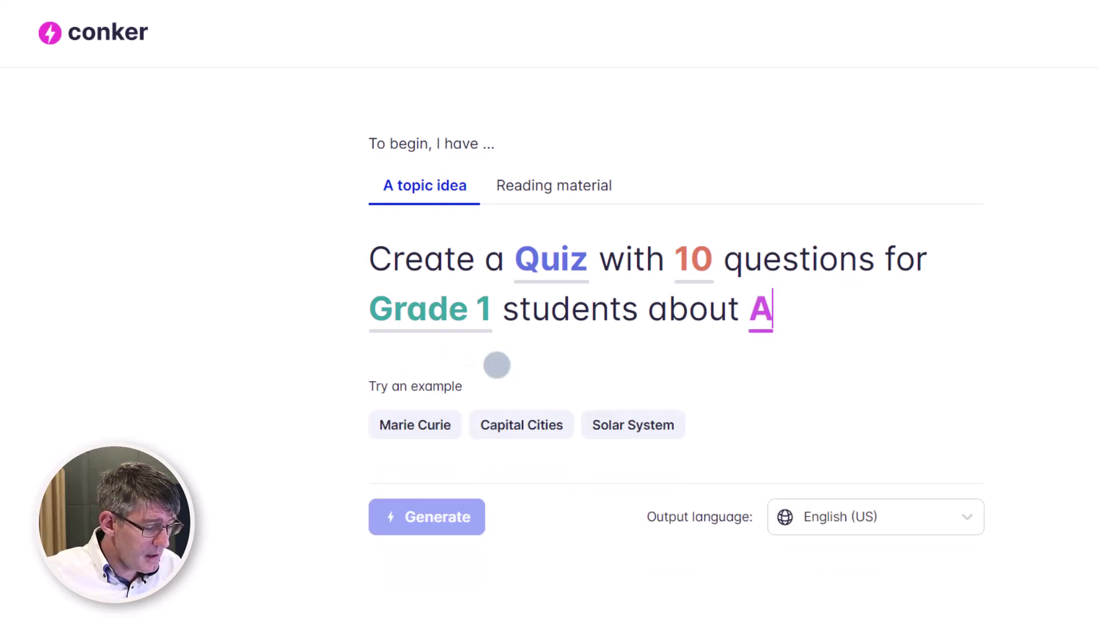
pyautogui.write('melia Earhar')
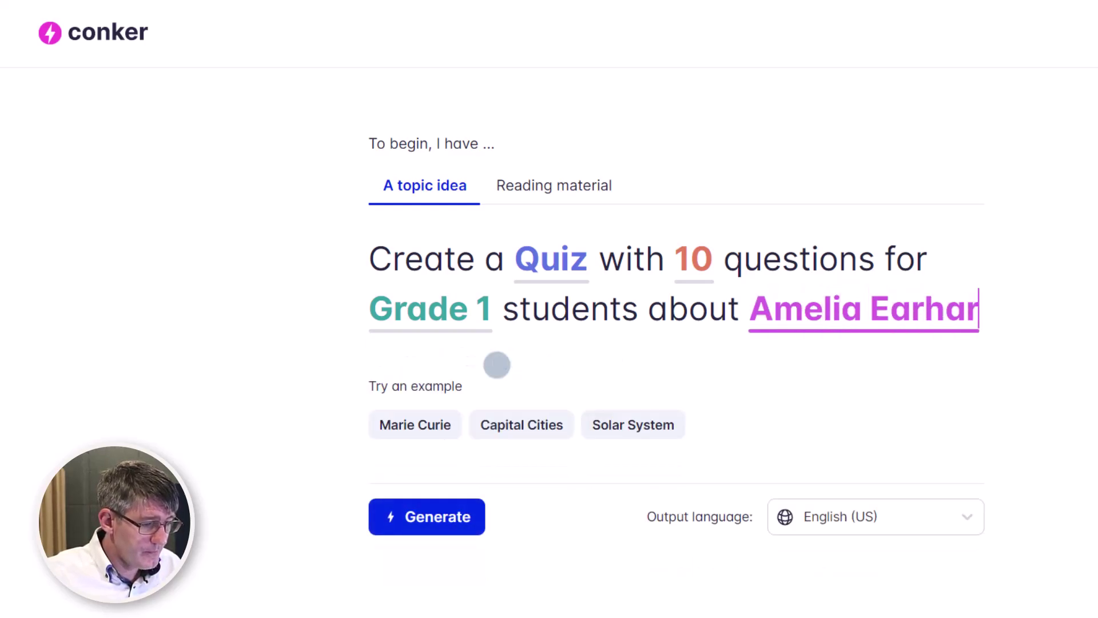
pyautogui.write('t')
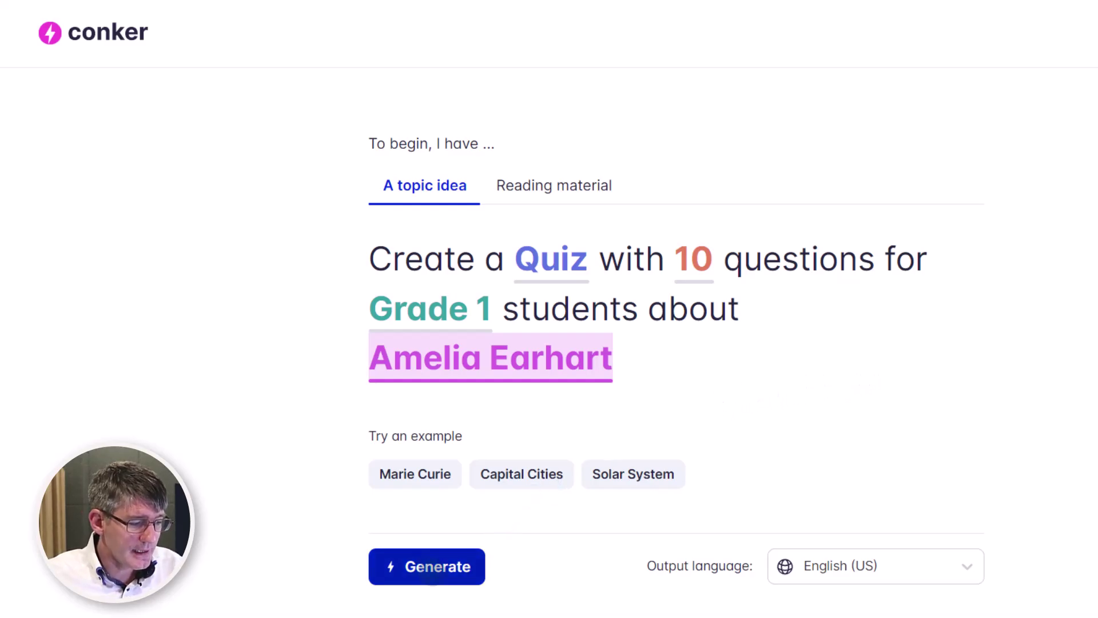
pyautogui.click(433, 569)
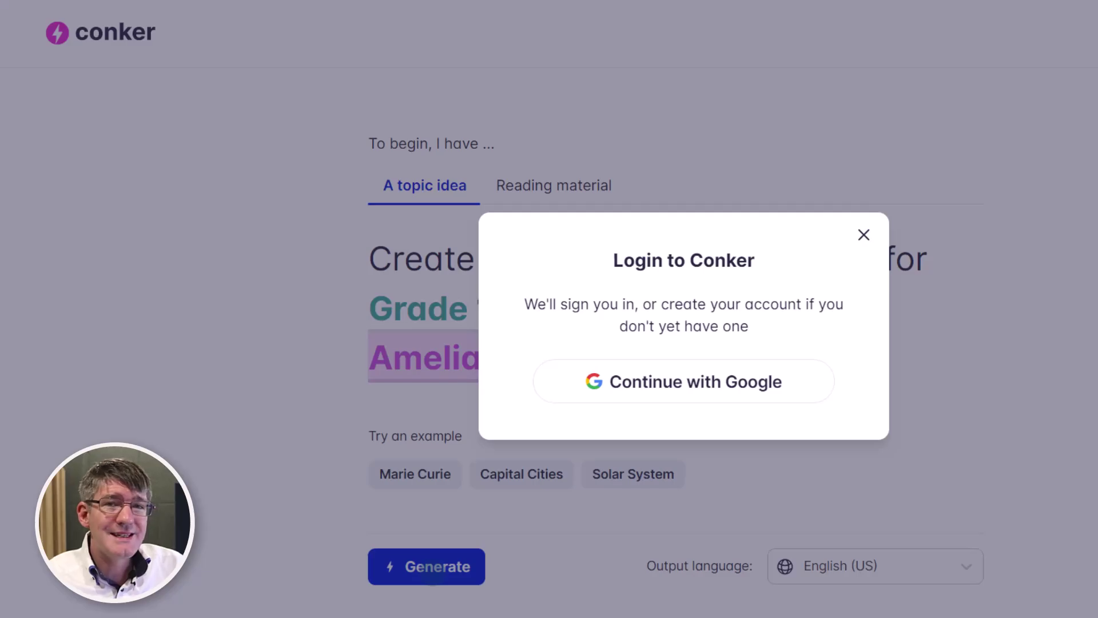
pyautogui.click(630, 369)
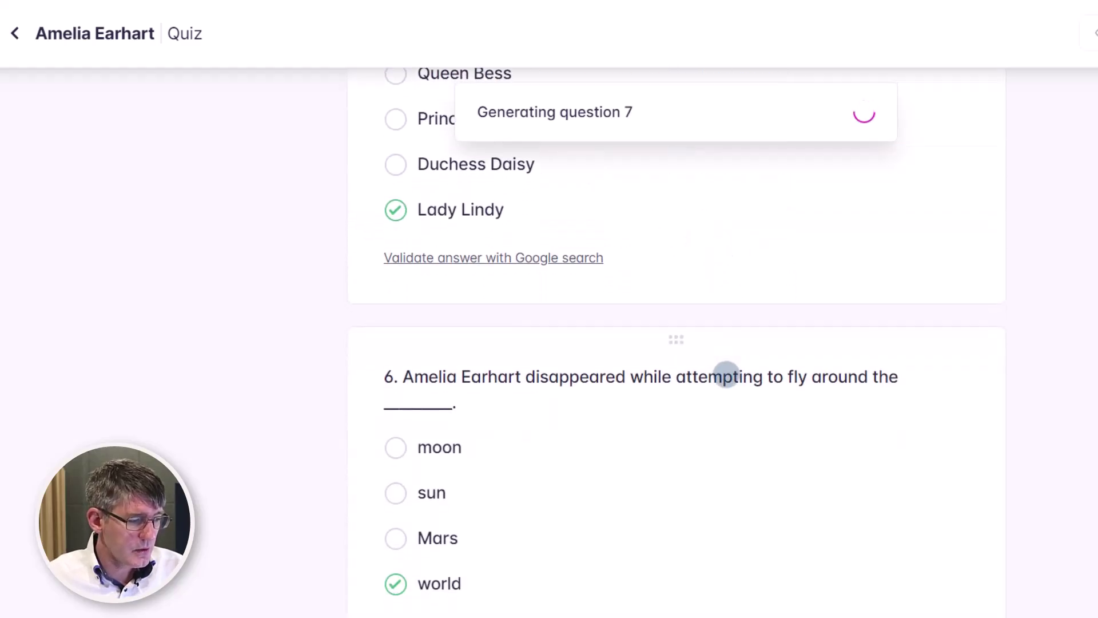
pyautogui.click(726, 373)
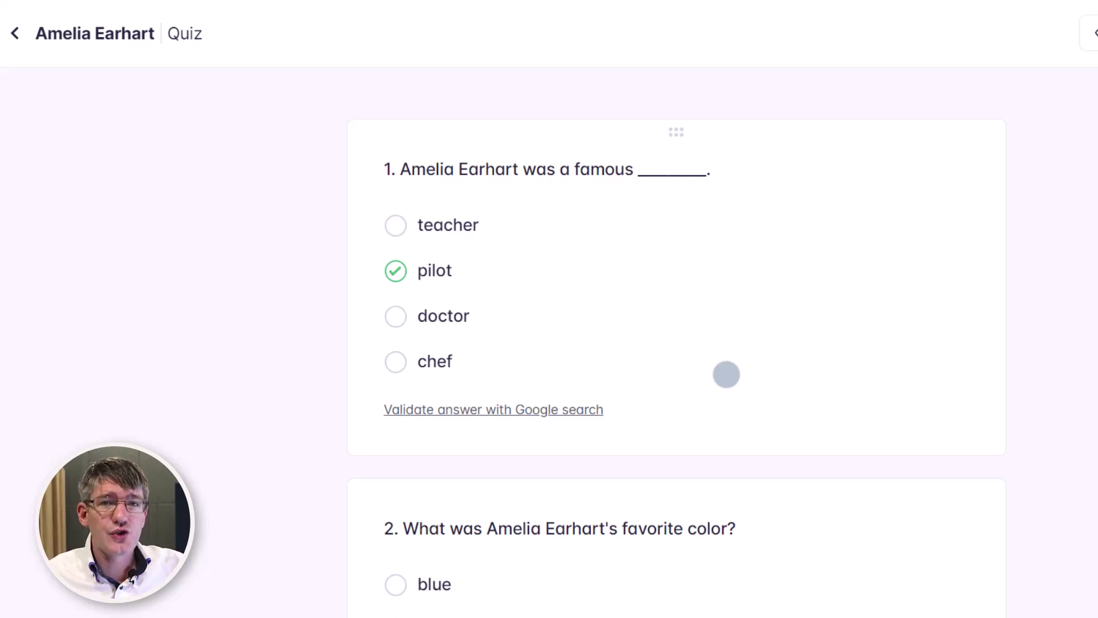
pyautogui.click(565, 178)
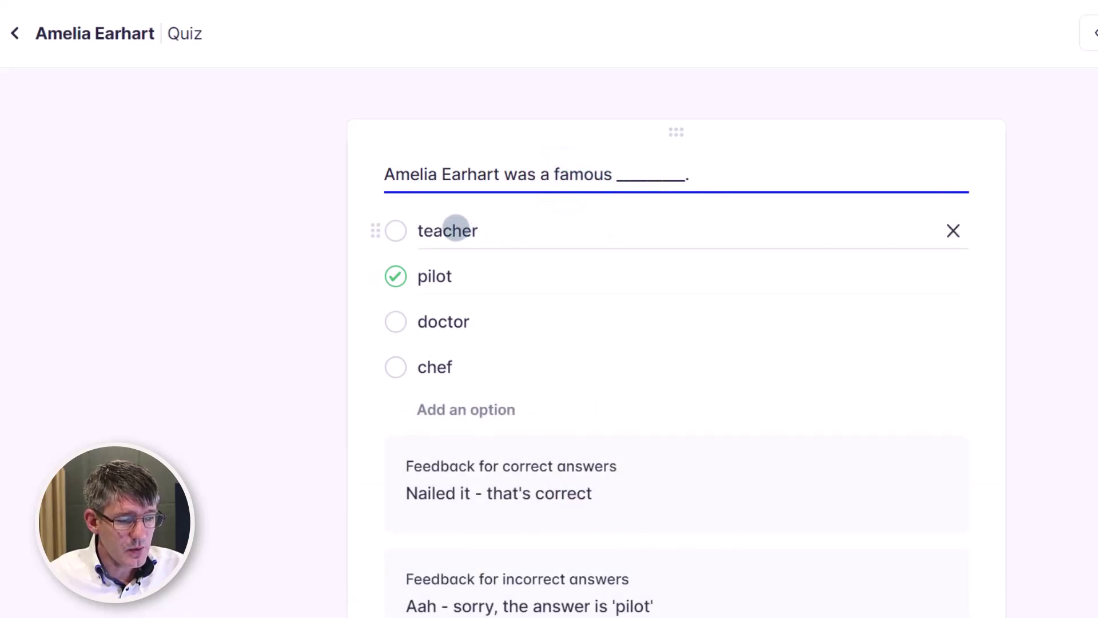
pyautogui.doubleClick(451, 229)
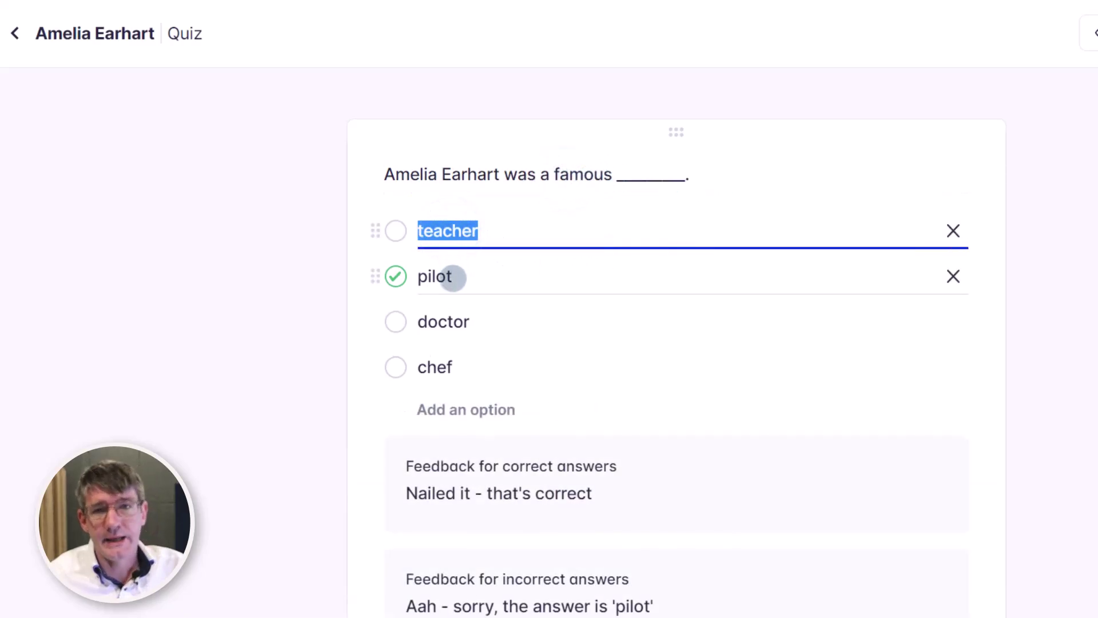
pyautogui.press('Escape')
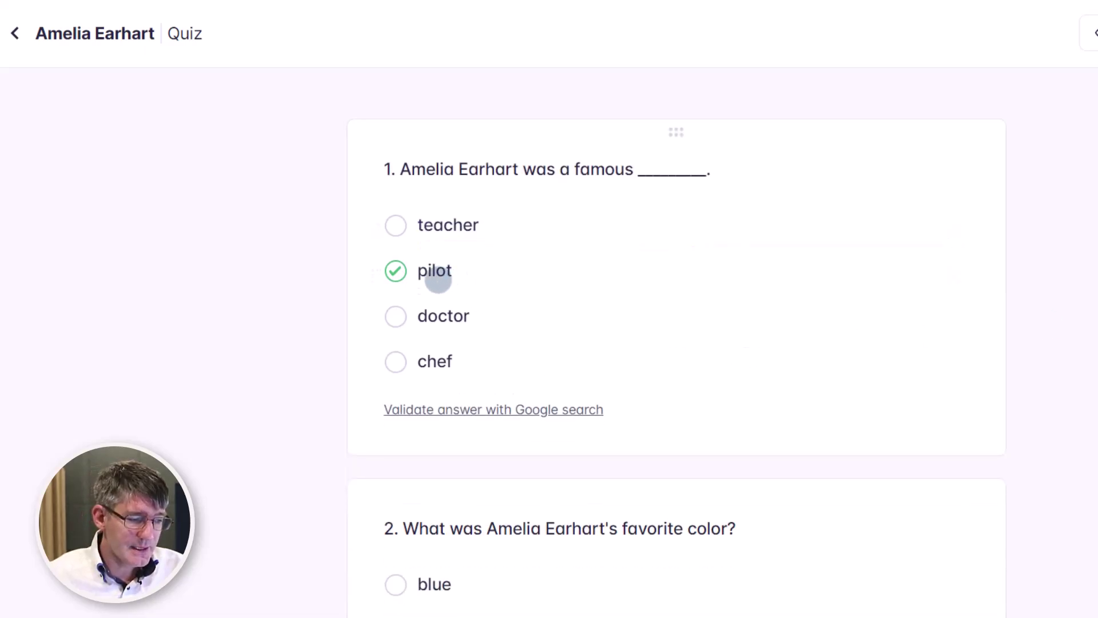
# Step: In question 1's feedback for correct answers, replace "Nailed it" with "Well done" and finish editing the question
pyautogui.click(480, 223)
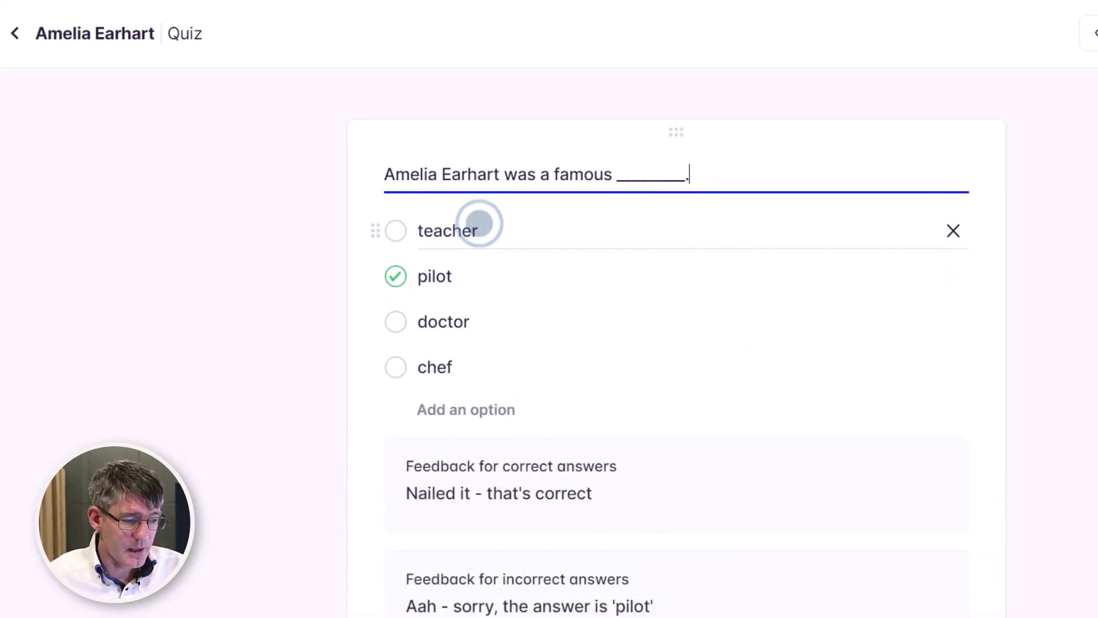
pyautogui.scroll(-1, 564, 292)
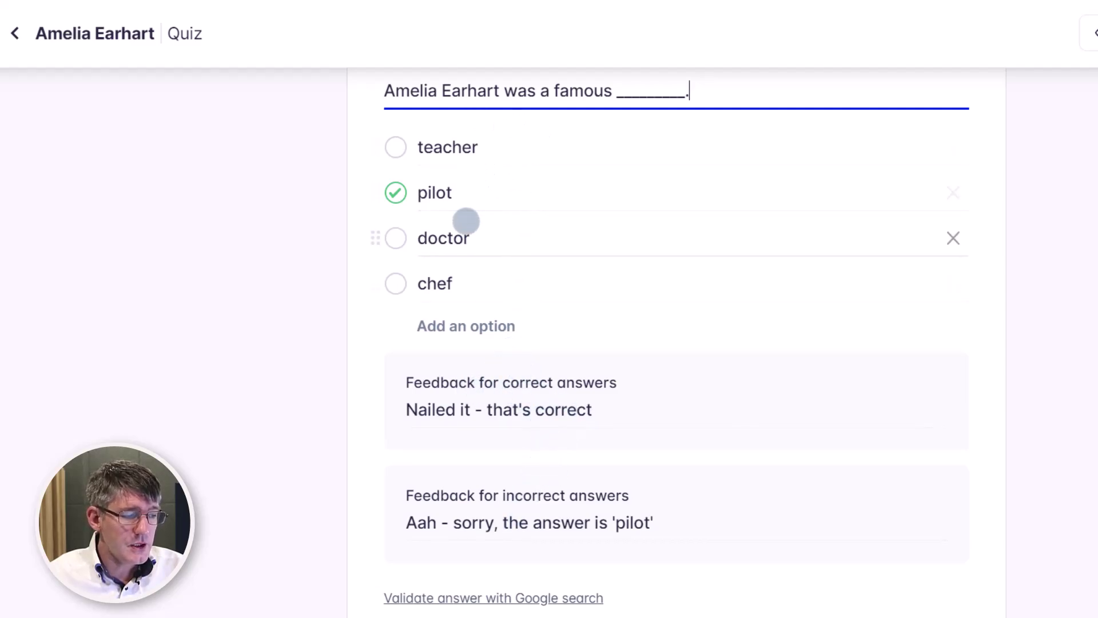
pyautogui.click(467, 225)
pyautogui.doubleClick(466, 224)
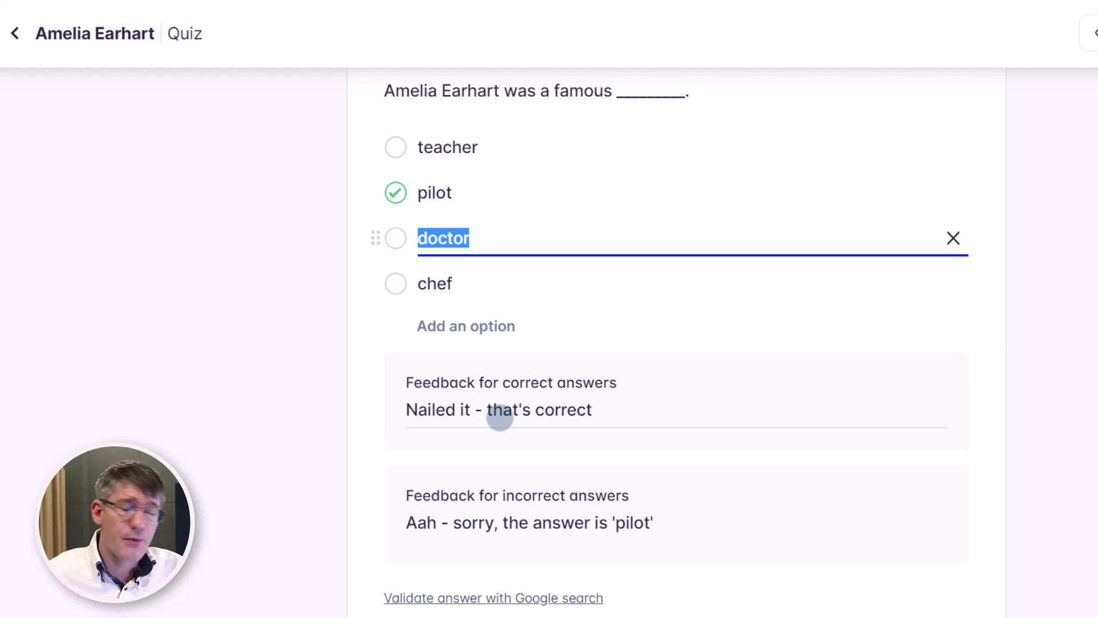
pyautogui.click(419, 410)
pyautogui.doubleClick(423, 409)
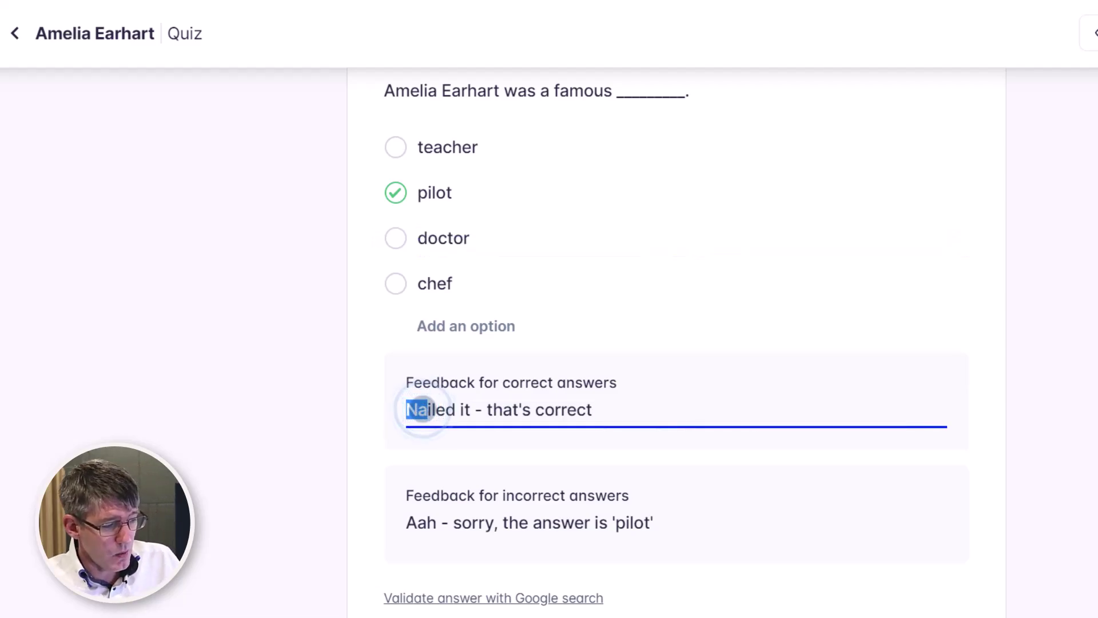
pyautogui.moveTo(423, 410); pyautogui.dragTo(473, 410)
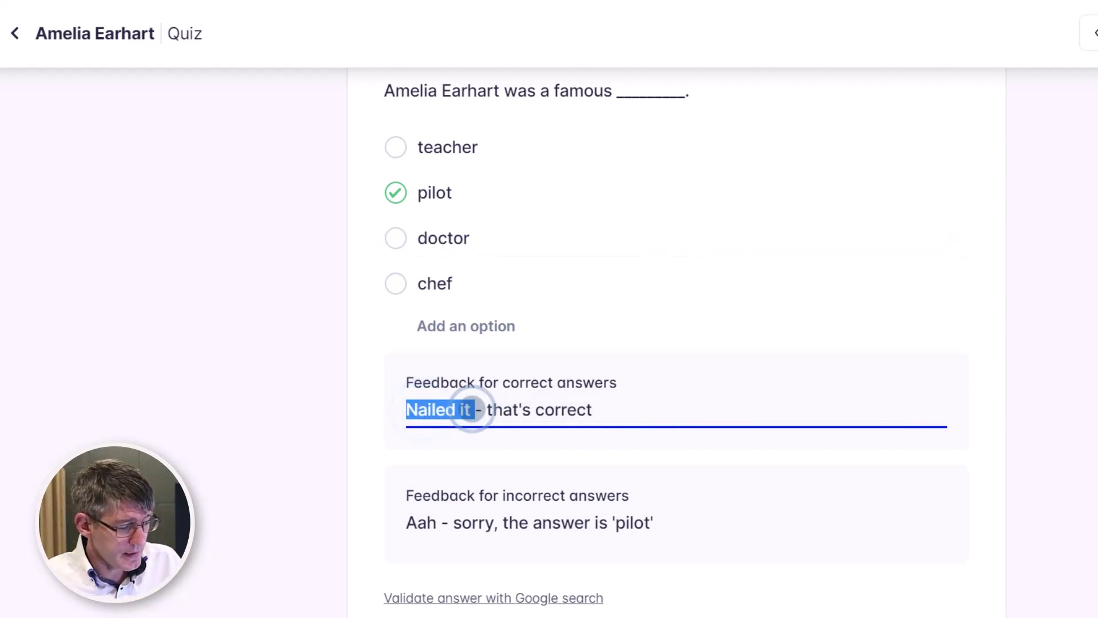
pyautogui.write('Well done')
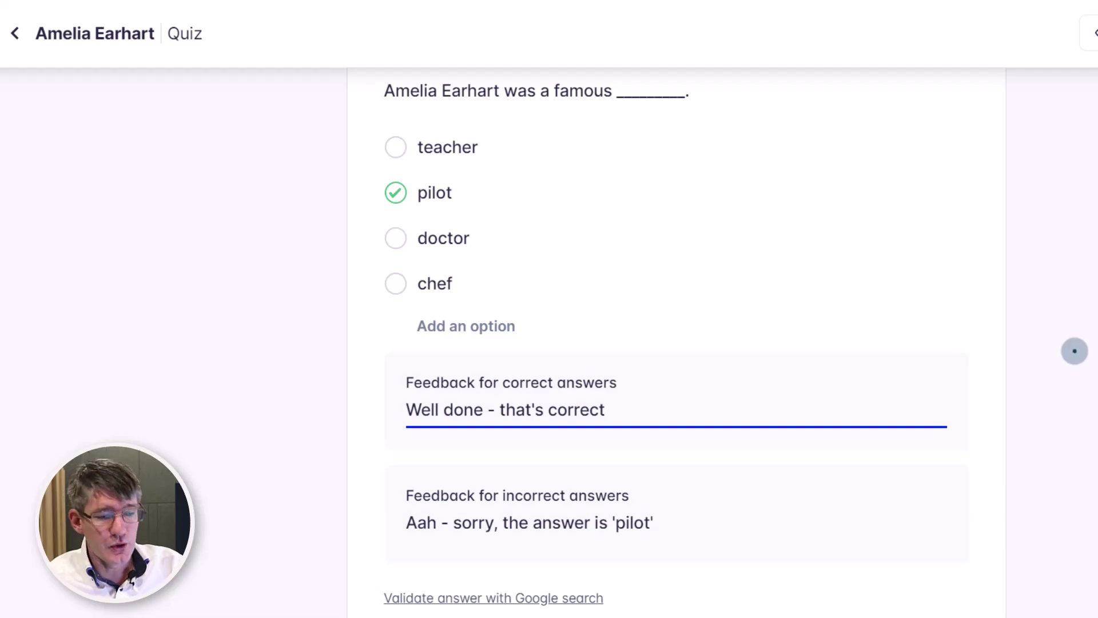
pyautogui.click(1074, 351)
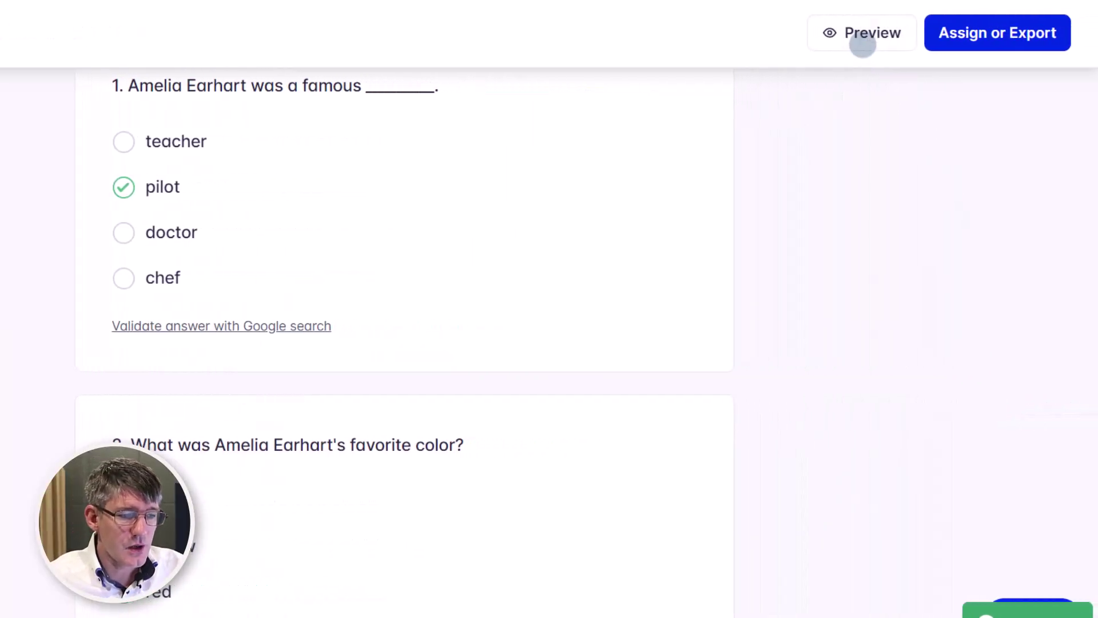
# Step: Preview the quiz as a student and have question 1 read aloud
pyautogui.click(907, 41)
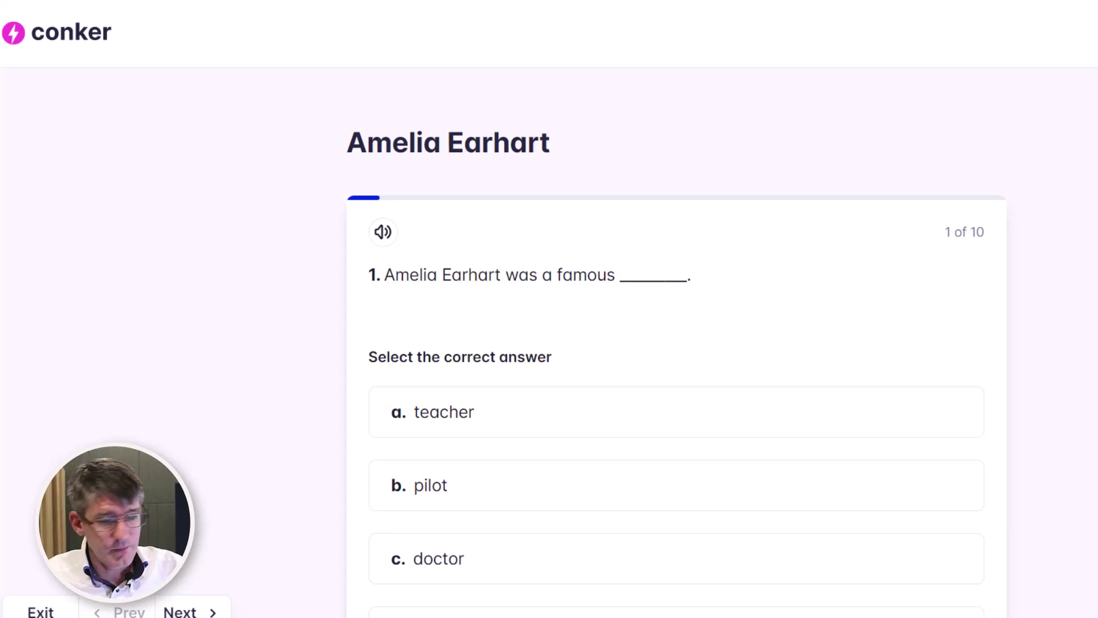
pyautogui.scroll(-1, 675, 343)
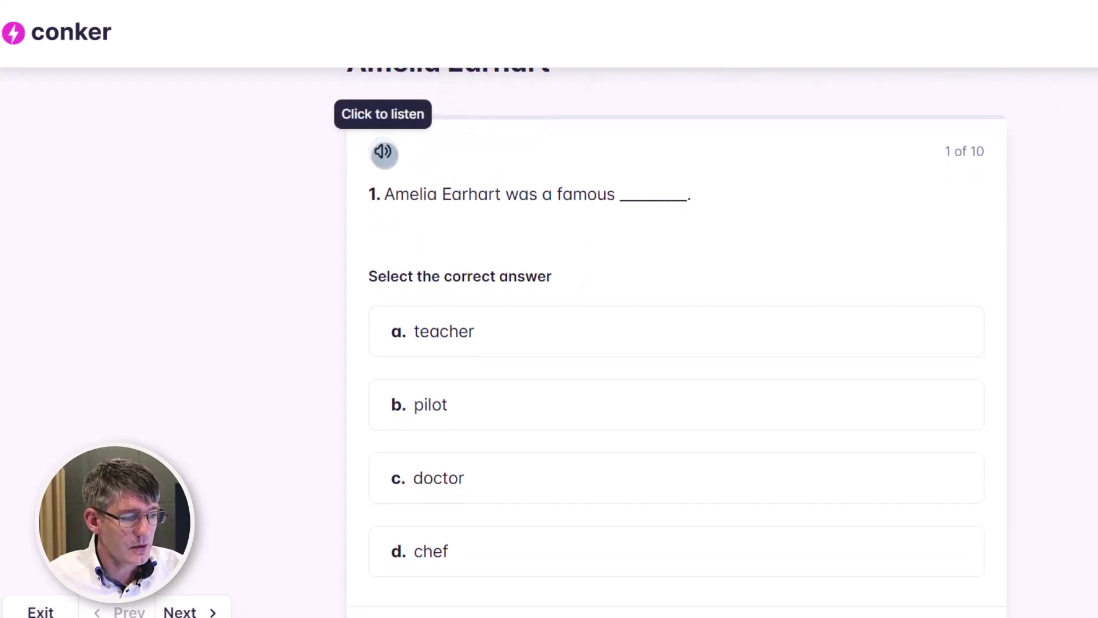
pyautogui.click(384, 153)
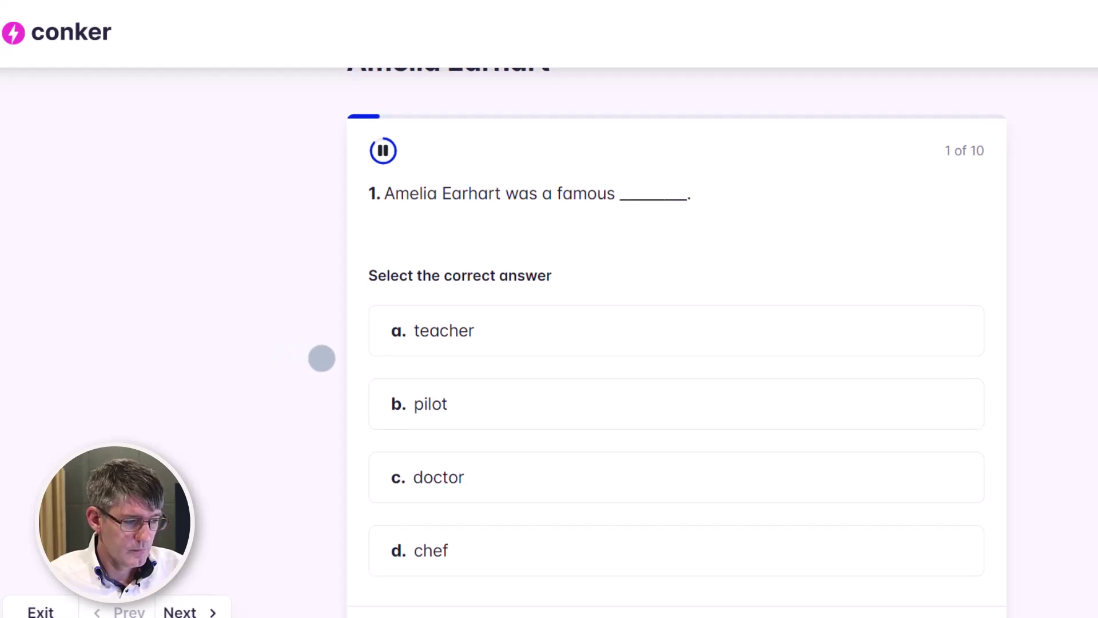
pyautogui.scroll(-2, 320, 358)
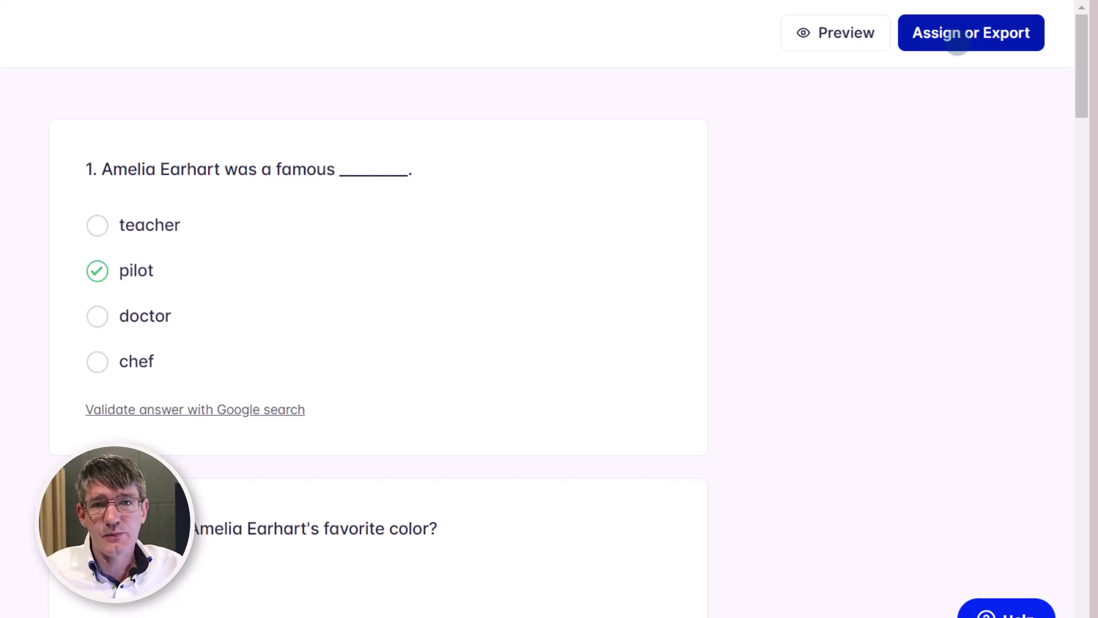
# Step: Open the quiz's printable question sheet from the assign and export options, look through its pages, and leave the print preview
pyautogui.click(957, 44)
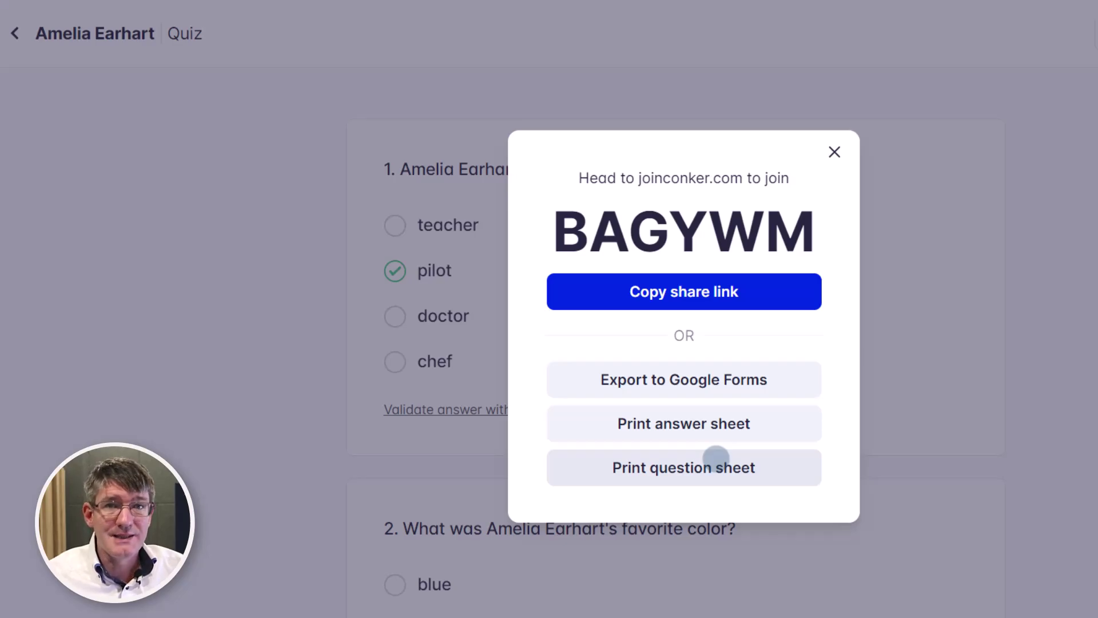
pyautogui.click(716, 458)
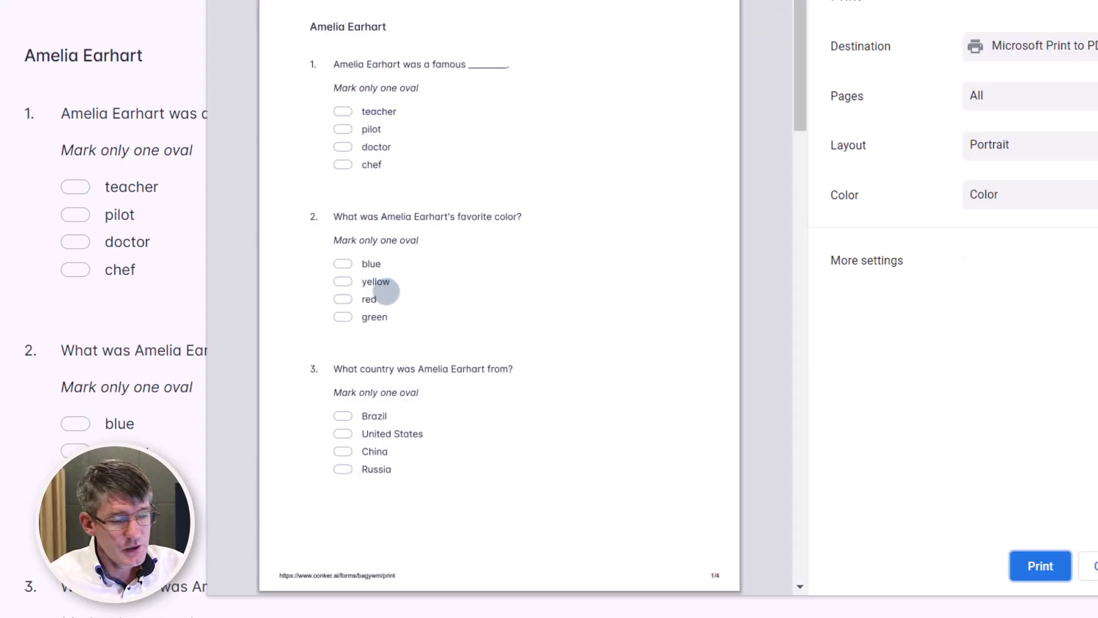
pyautogui.scroll(-9, 386, 292)
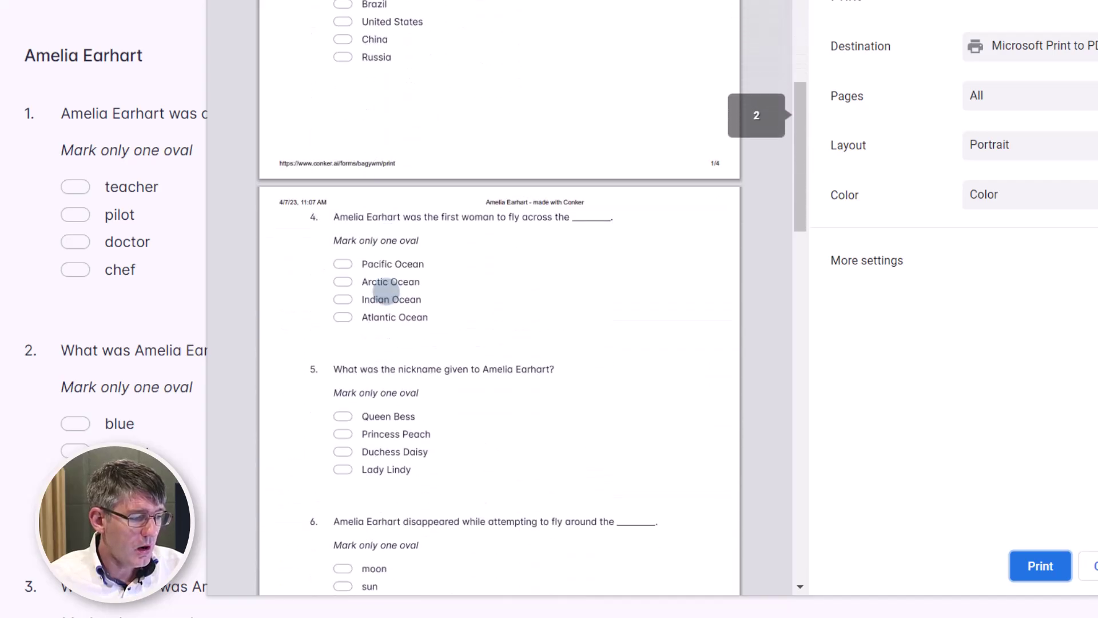
pyautogui.scroll(-4, 386, 292)
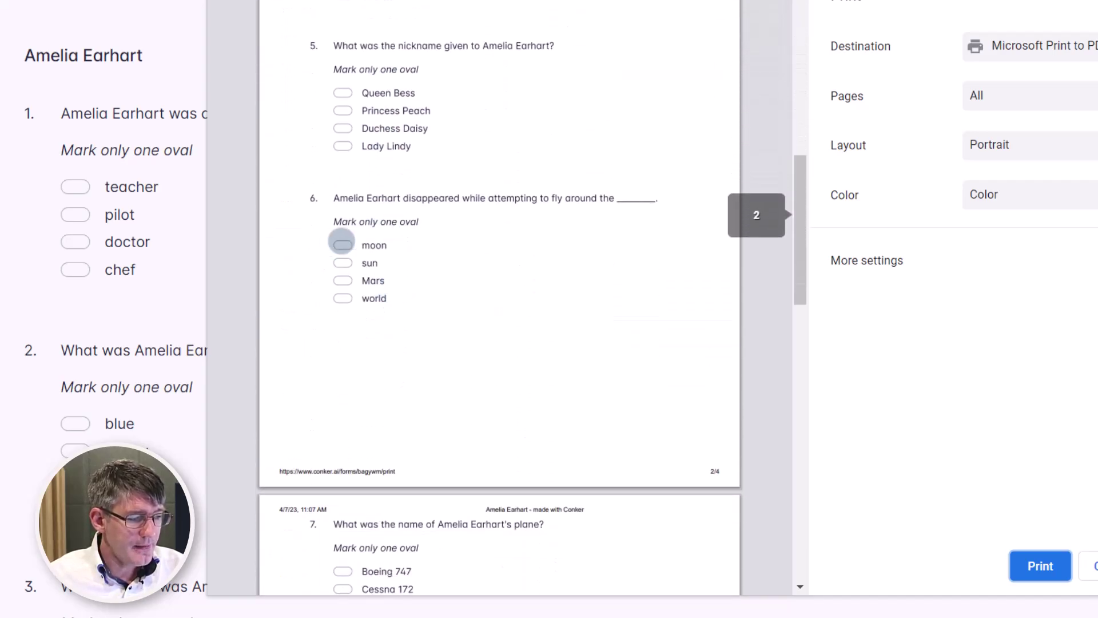
pyautogui.scroll(-4, 485, 372)
pyautogui.scroll(16, 485, 372)
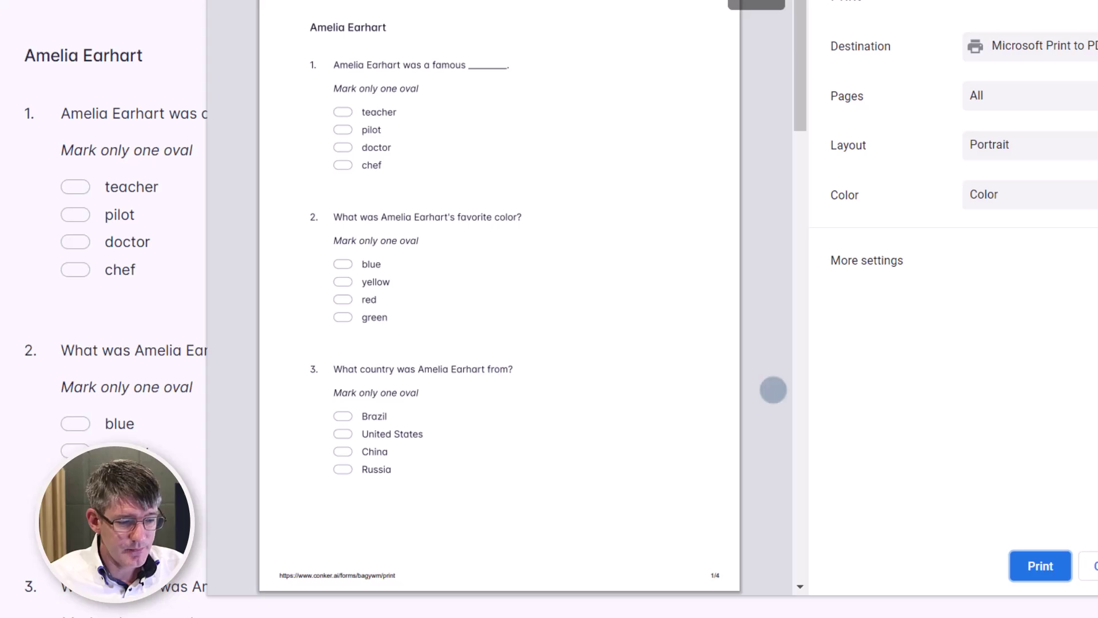
pyautogui.click(1040, 566)
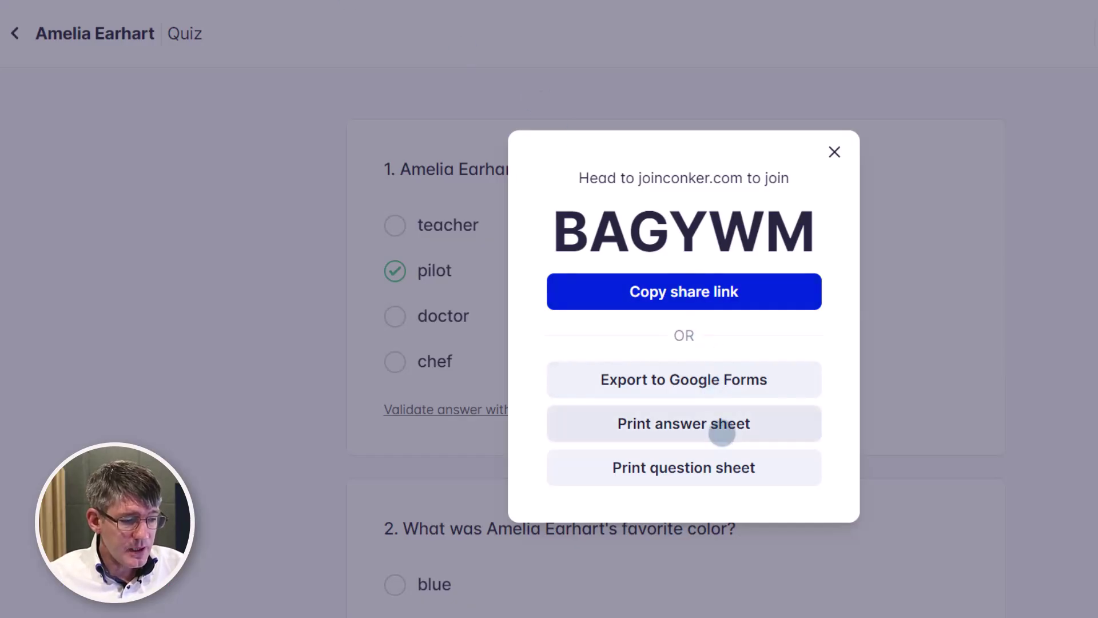
# Step: View the print preview of the answer sheet, close it without printing, and copy the quiz's share link
pyautogui.click(728, 427)
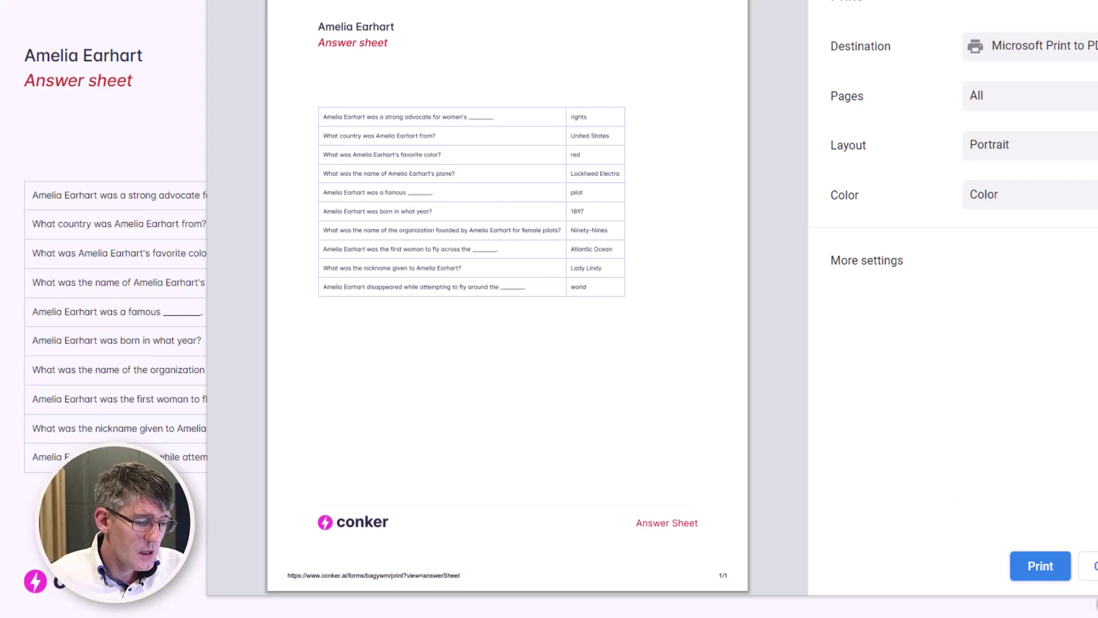
pyautogui.click(1094, 566)
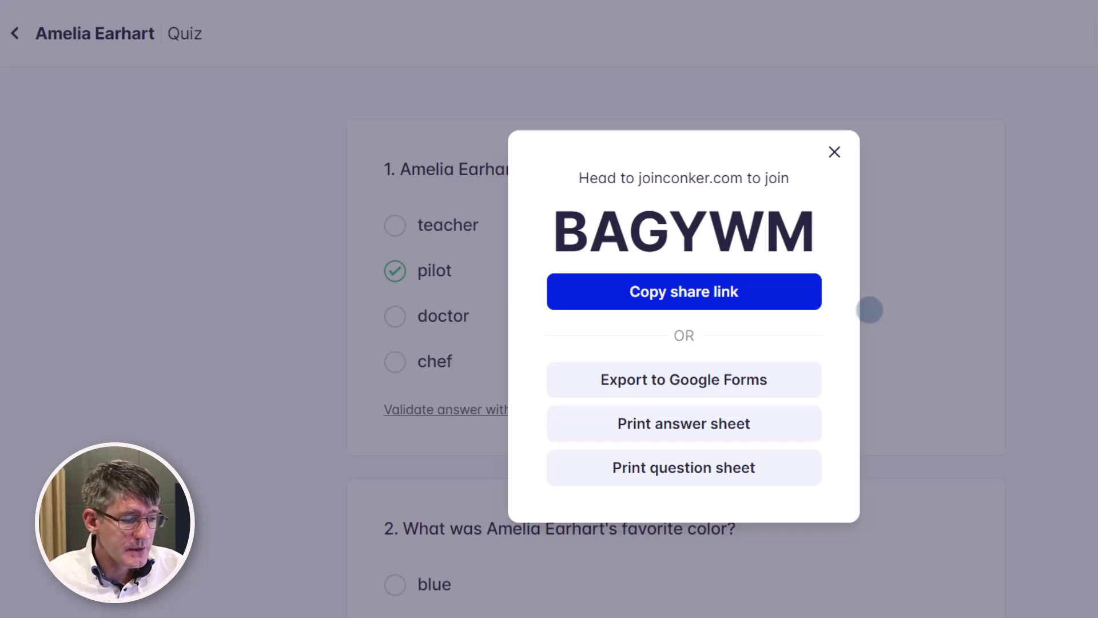
pyautogui.click(684, 292)
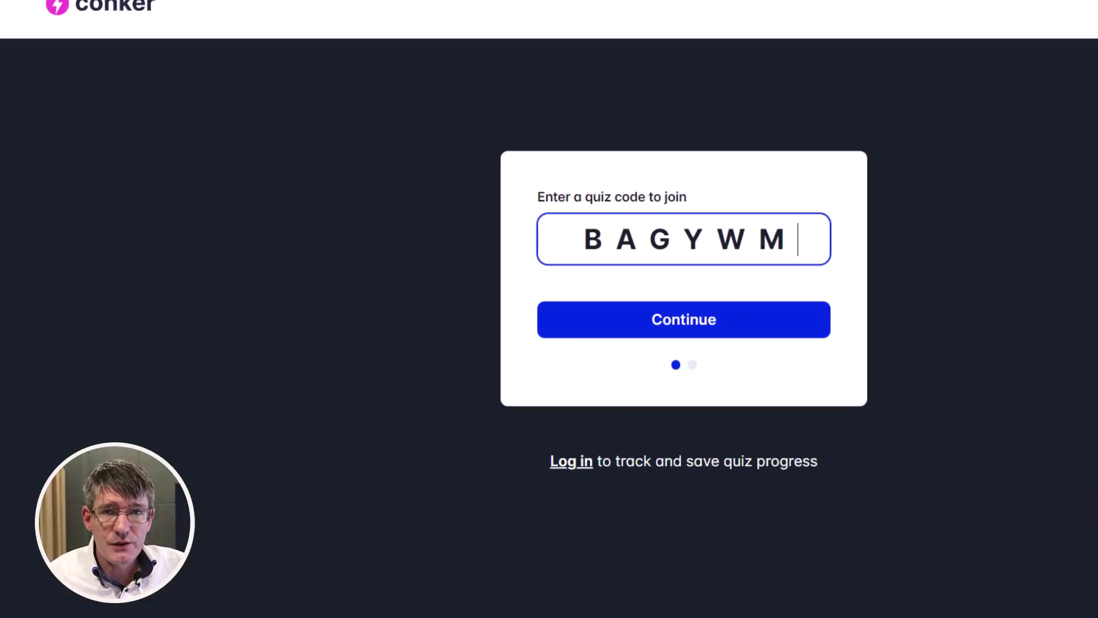
# Step: Continue with the entered quiz code, enter the student's name, and join the quiz
pyautogui.click(690, 318)
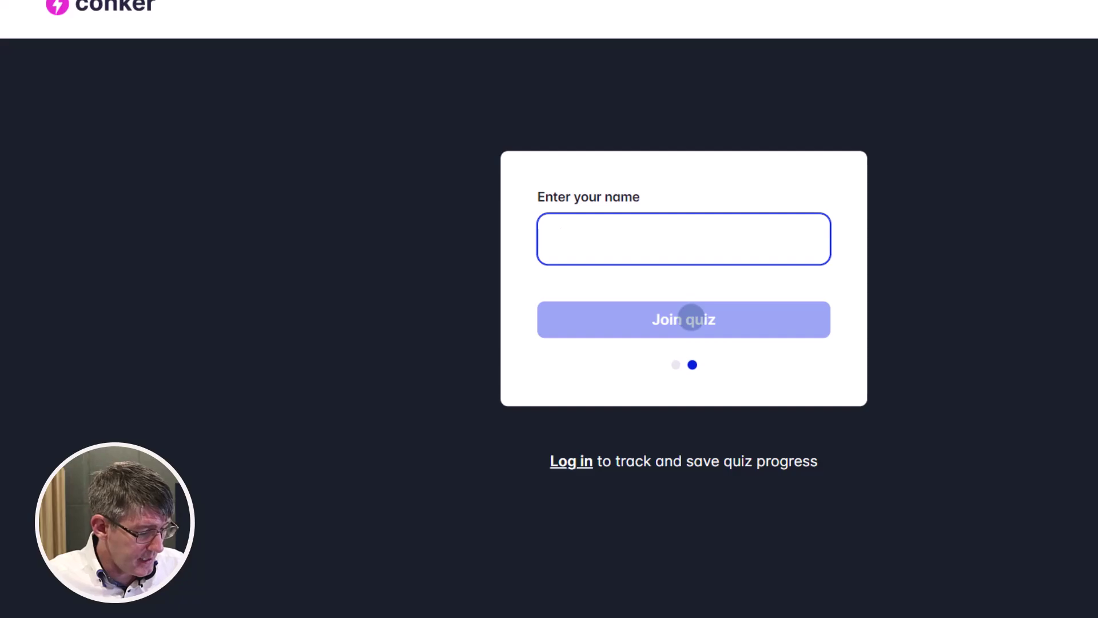
pyautogui.write('Sethi')
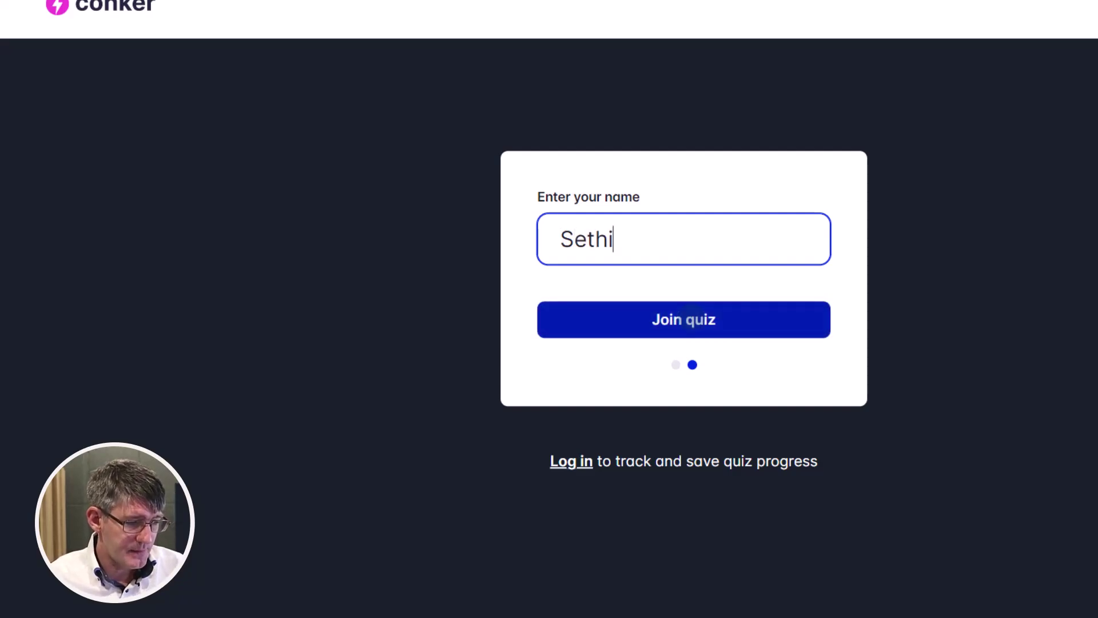
pyautogui.click(690, 318)
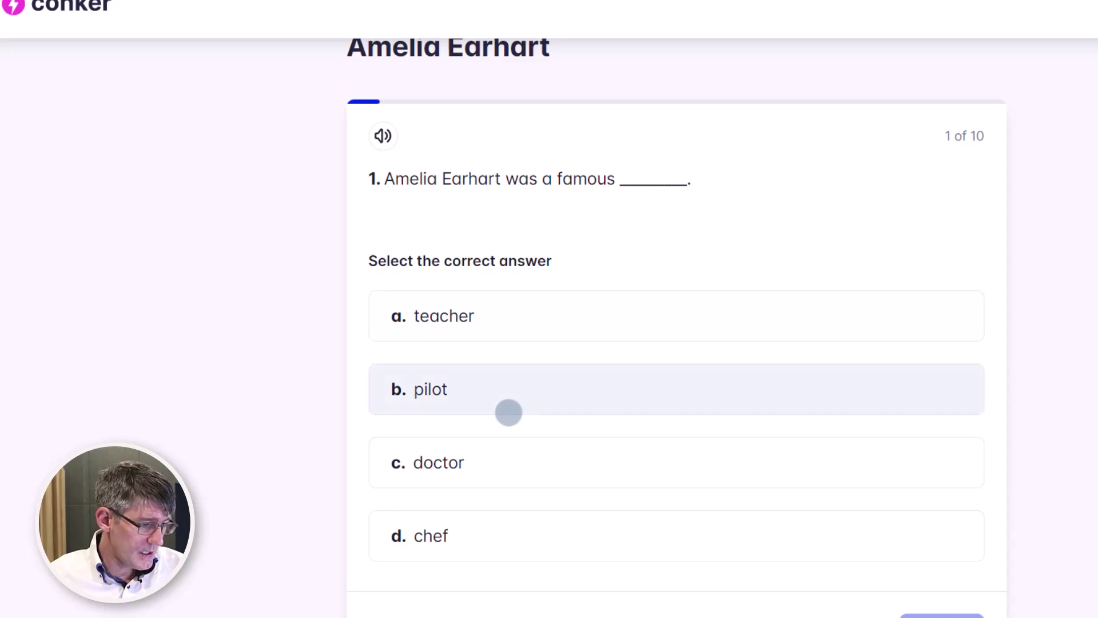
# Step: Answer question 1 with "pilot" and question 2 with "green", moving on to question 3
pyautogui.click(527, 405)
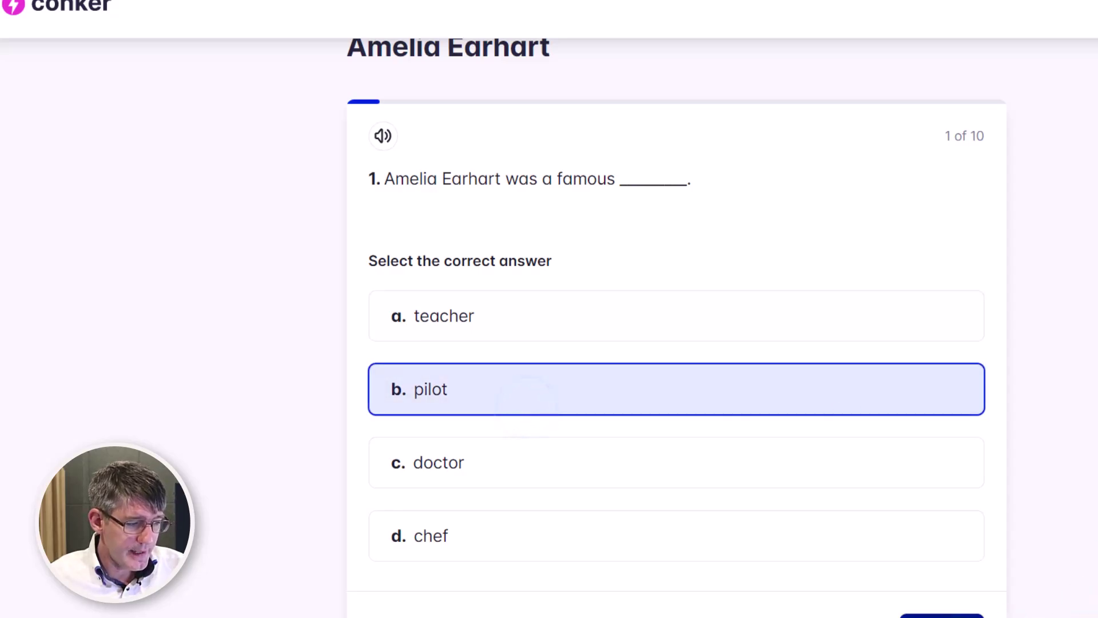
pyautogui.click(949, 614)
pyautogui.scroll(-2, 726, 275)
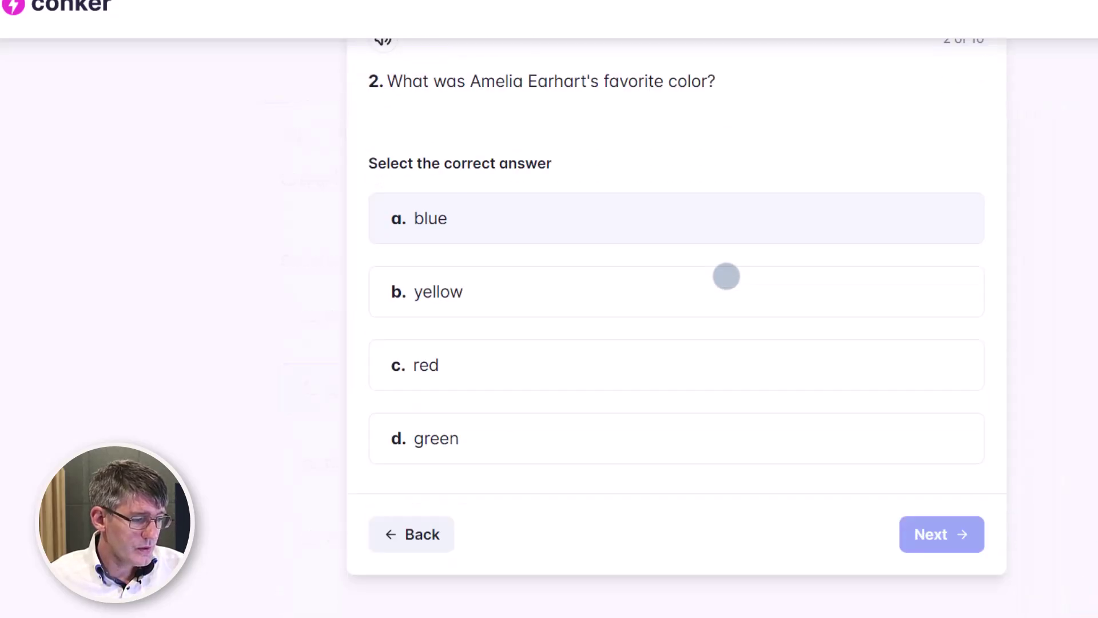
pyautogui.scroll(-1, 726, 277)
pyautogui.click(539, 358)
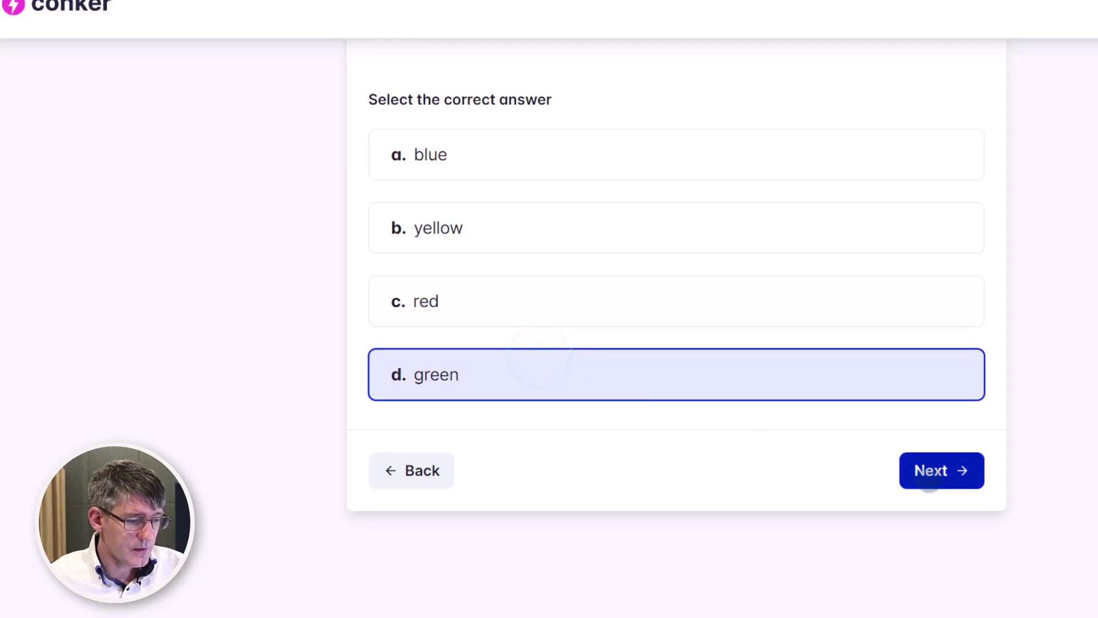
pyautogui.click(937, 470)
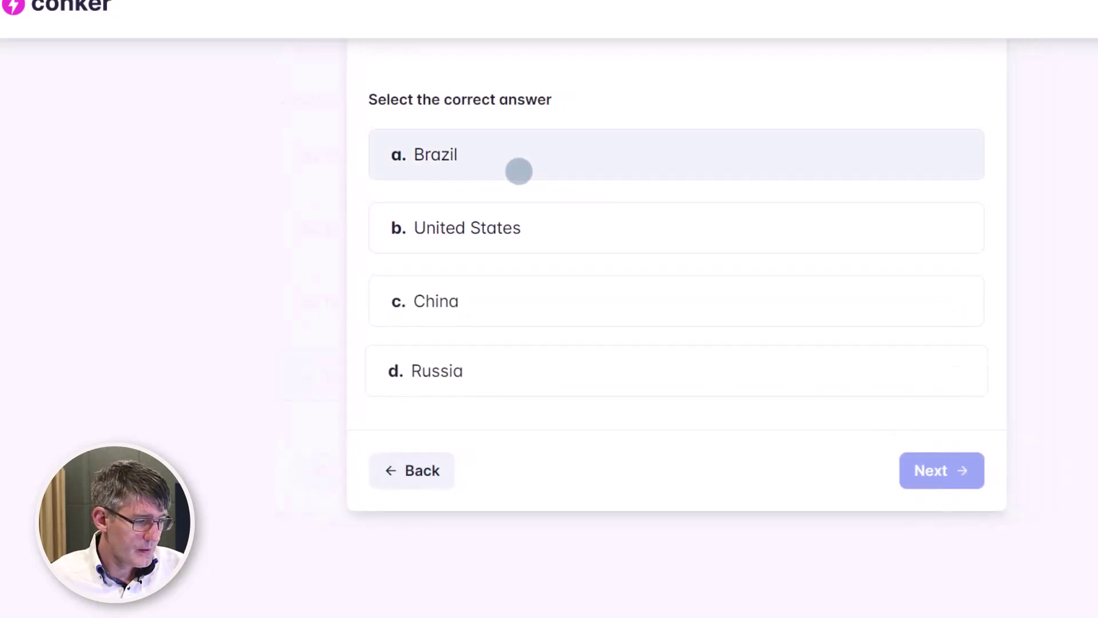
# Step: Answer question 3 with "United States", question 4 with "Pacific Ocean", and question 5 with "Lady Lindy"
pyautogui.click(532, 243)
pyautogui.click(948, 468)
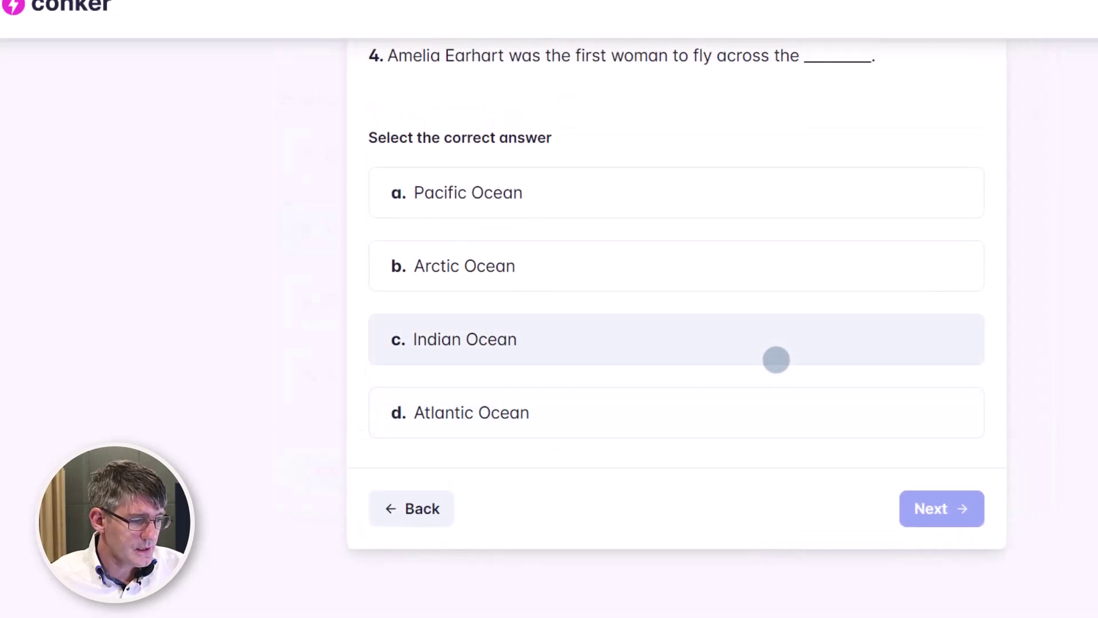
pyautogui.click(577, 190)
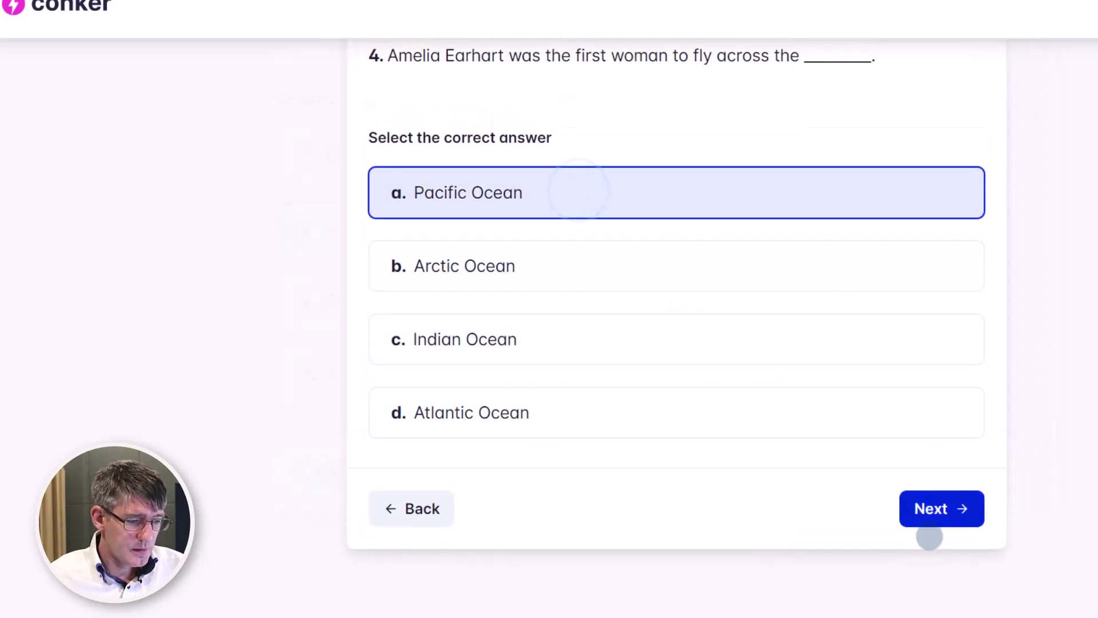
pyautogui.click(935, 525)
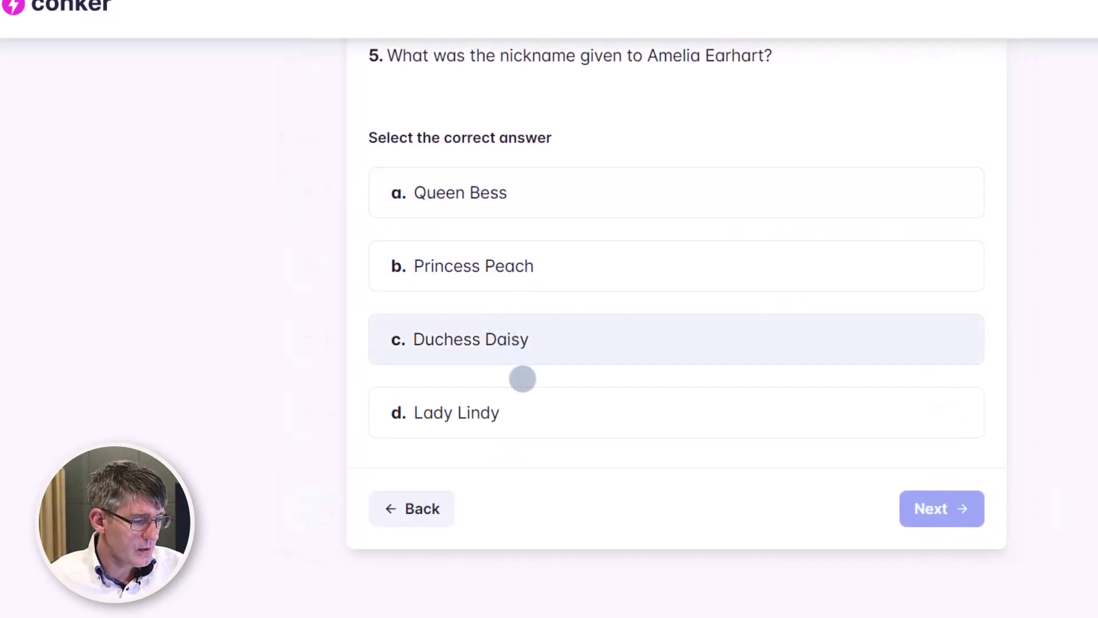
pyautogui.click(521, 412)
pyautogui.click(947, 525)
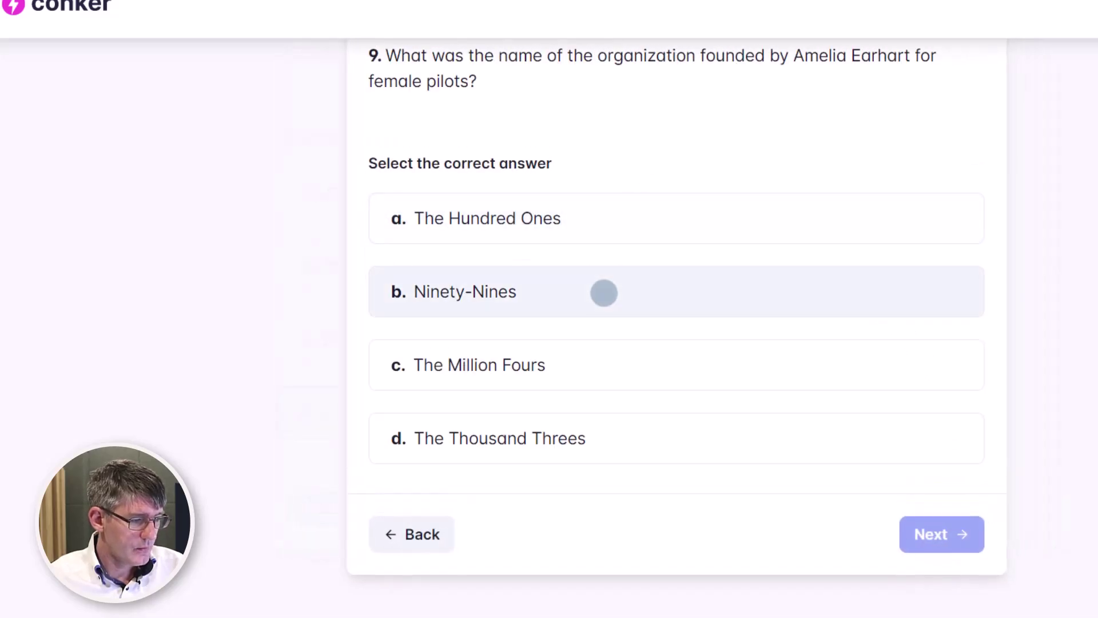
# Step: Answer question 9 with "Ninety-Nines" and question 10 with "1950", and submit the quiz
pyautogui.click(602, 292)
pyautogui.click(918, 523)
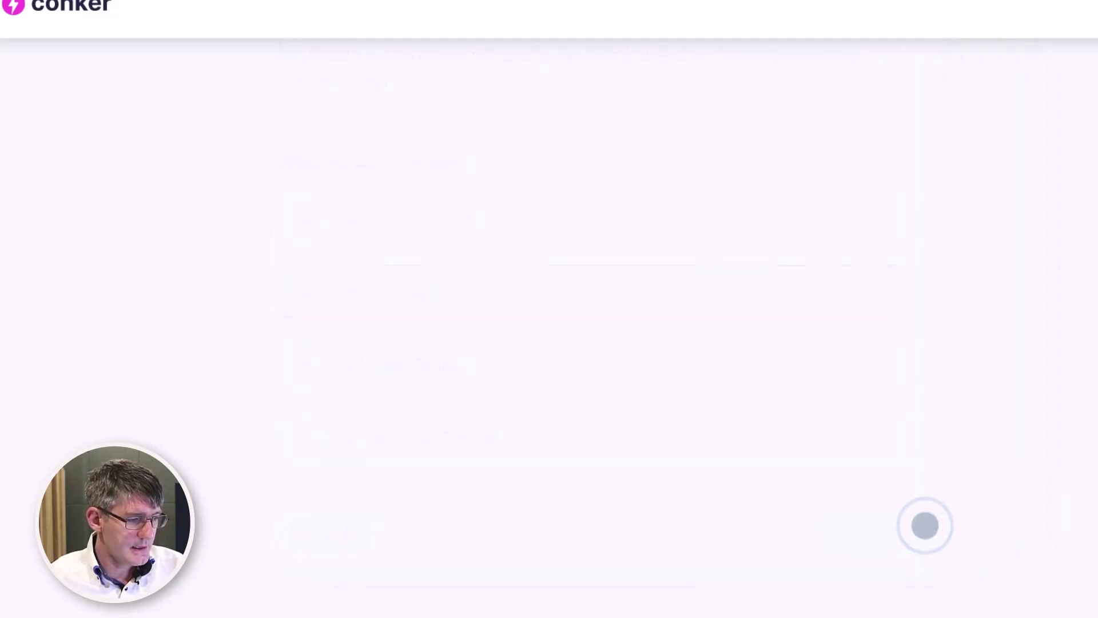
pyautogui.click(610, 187)
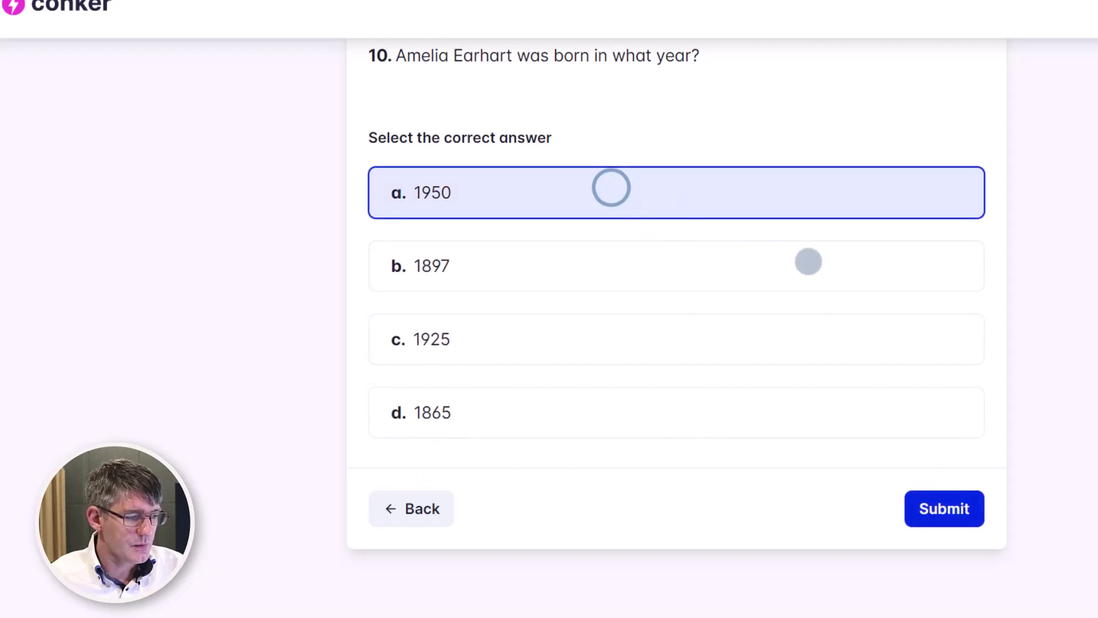
pyautogui.click(944, 503)
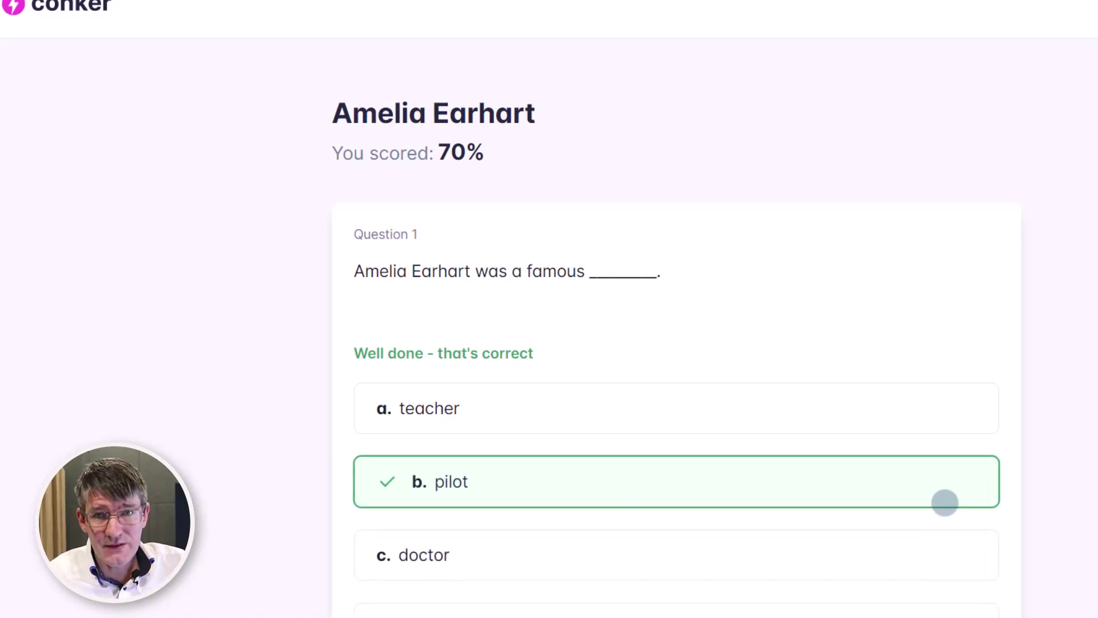
# Step: Review the score and the feedback on each question in the submitted quiz's results
pyautogui.scroll(-6, 944, 502)
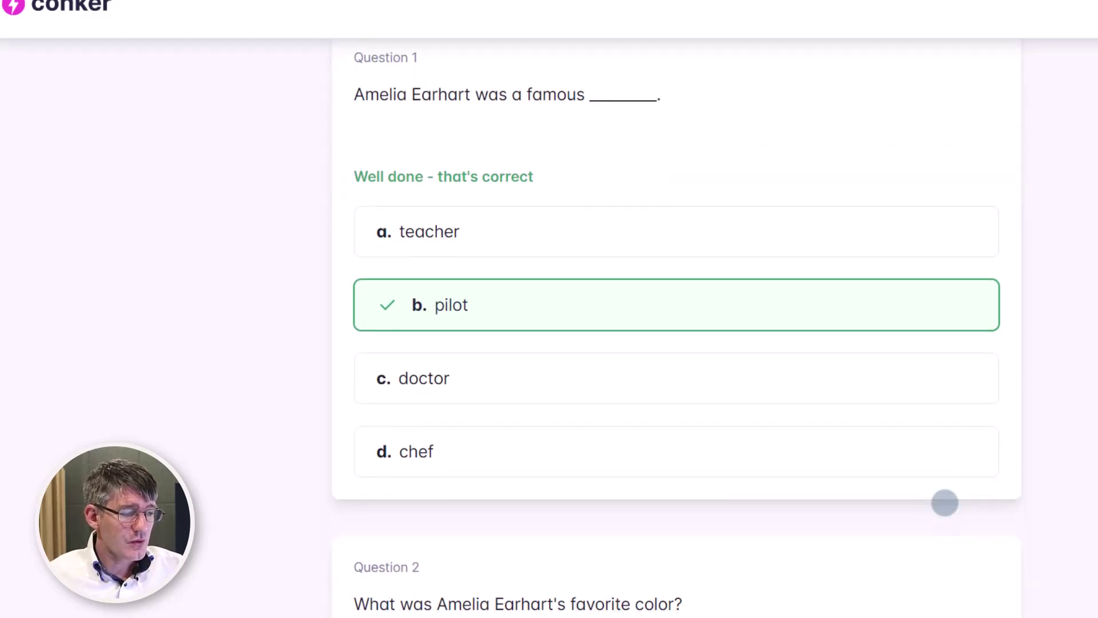
pyautogui.scroll(-8, 944, 502)
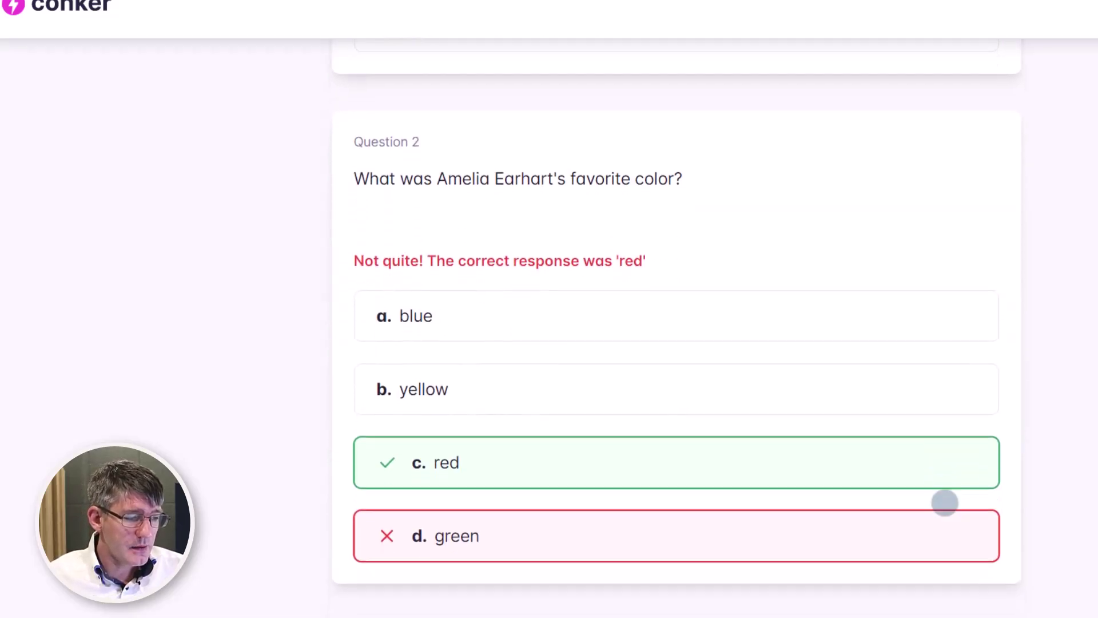
pyautogui.scroll(-4, 944, 502)
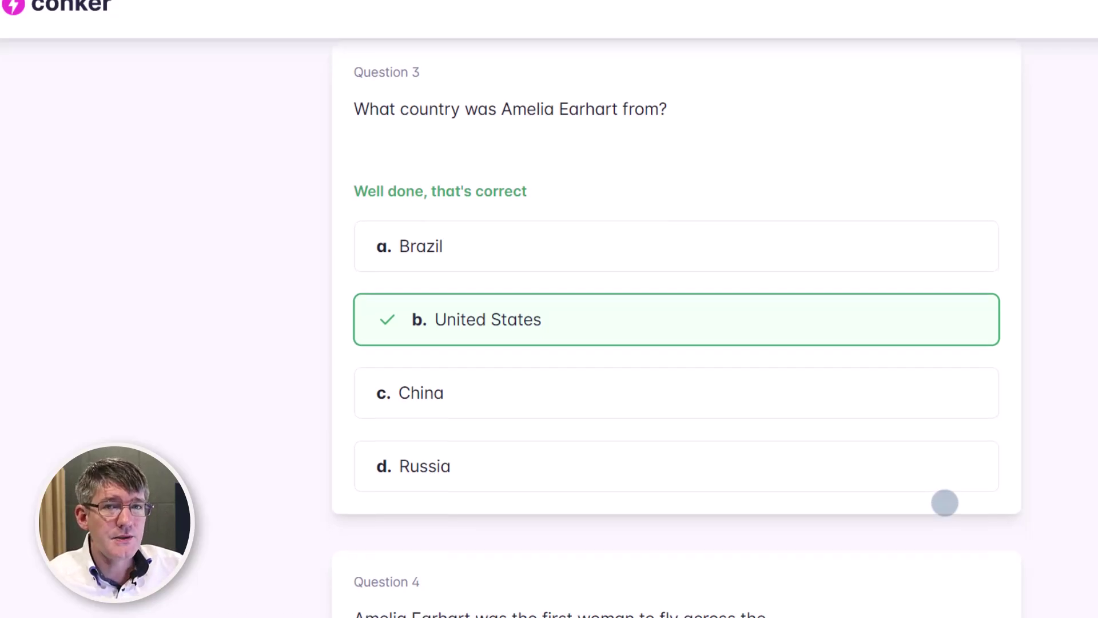
pyautogui.scroll(-7, 944, 503)
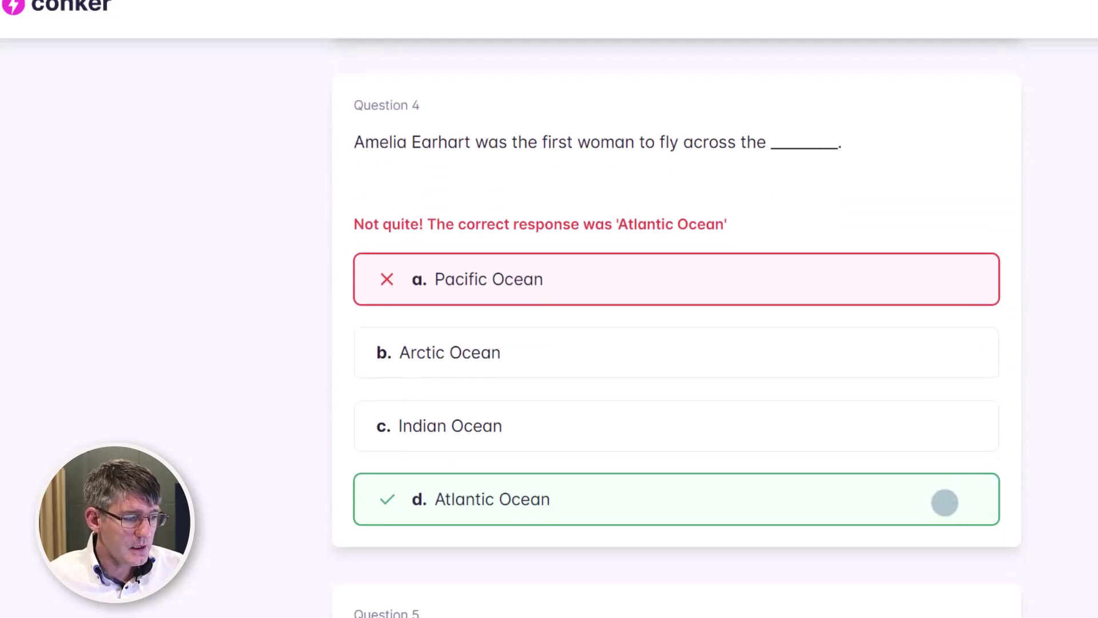
pyautogui.scroll(-20, 944, 503)
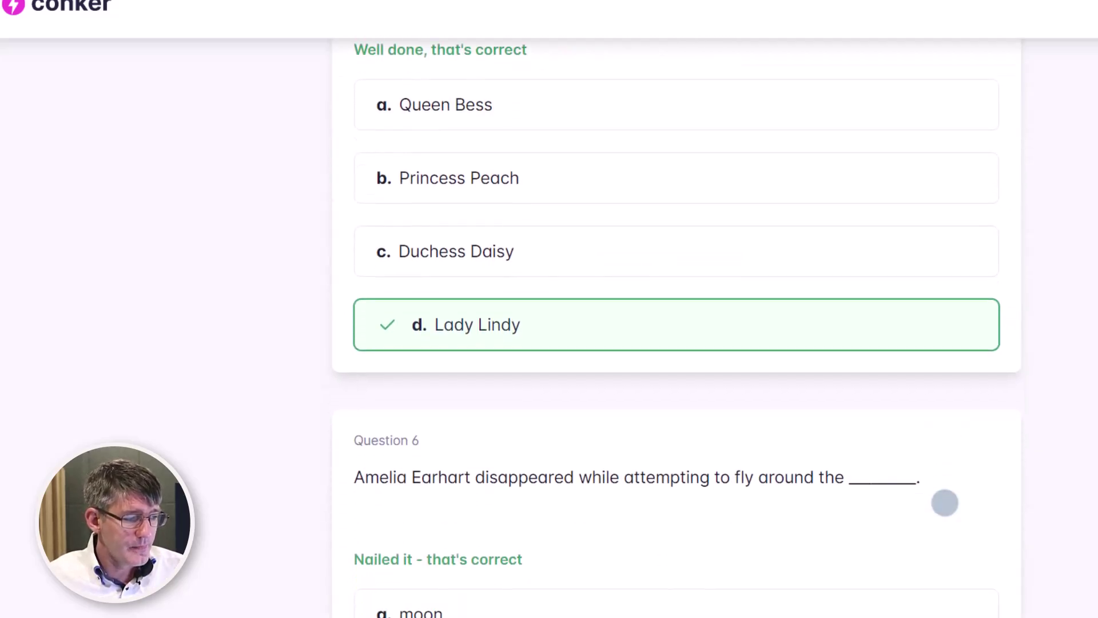
pyautogui.scroll(-17, 945, 503)
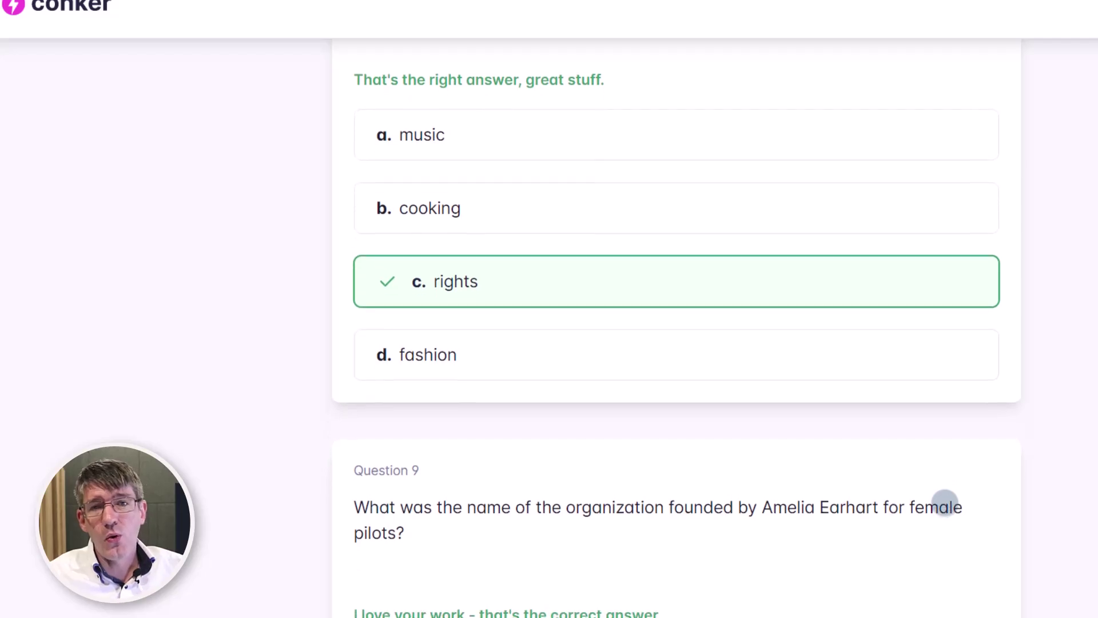
pyautogui.scroll(-4, 944, 503)
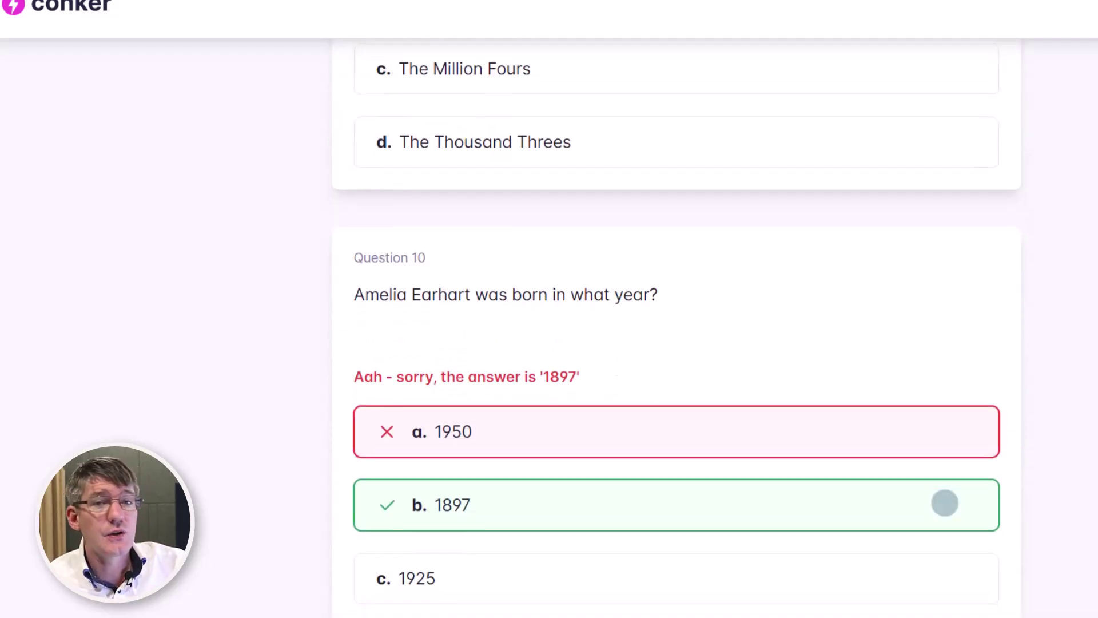
pyautogui.scroll(-3, 944, 503)
pyautogui.scroll(20, 944, 503)
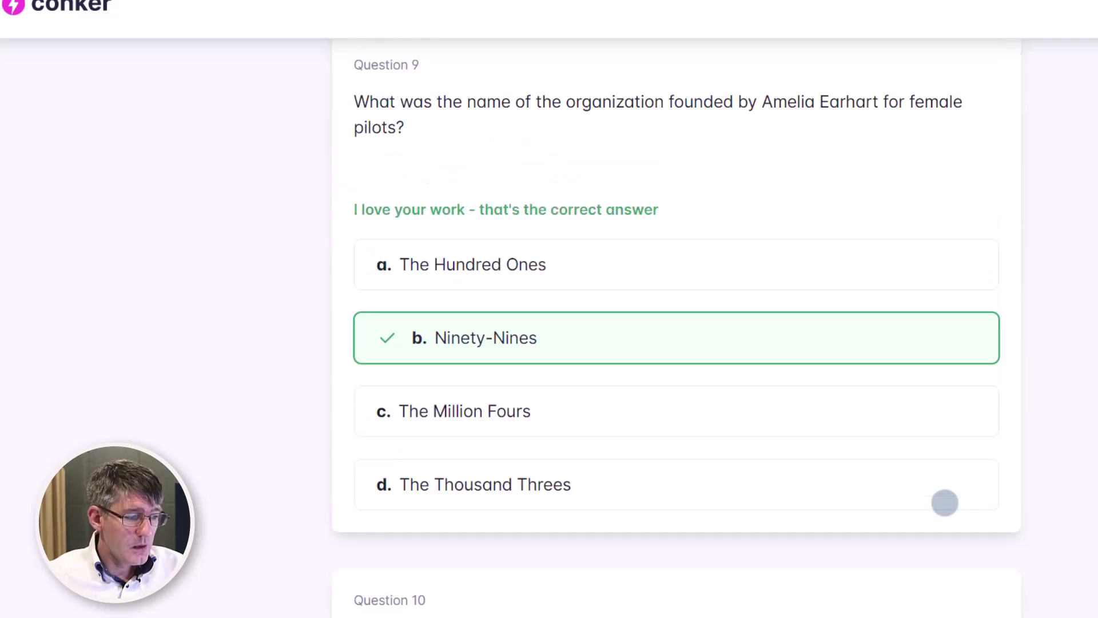
pyautogui.scroll(20, 944, 502)
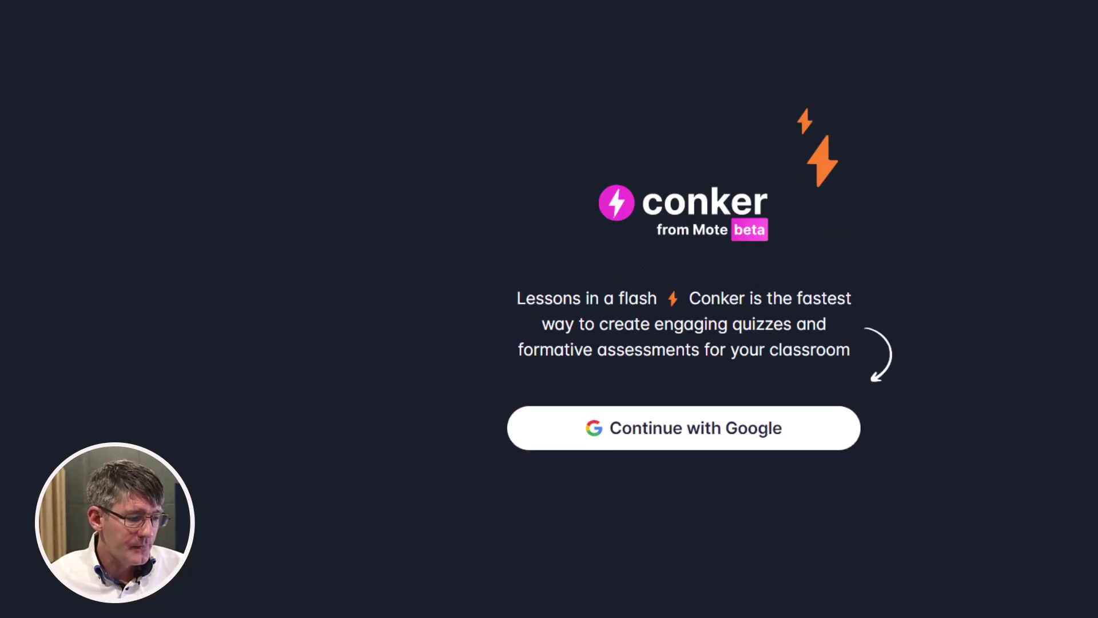
# Step: Sign in with the student's Google account and complete its setup as under 18 with permission from a teacher or adult
pyautogui.click(709, 428)
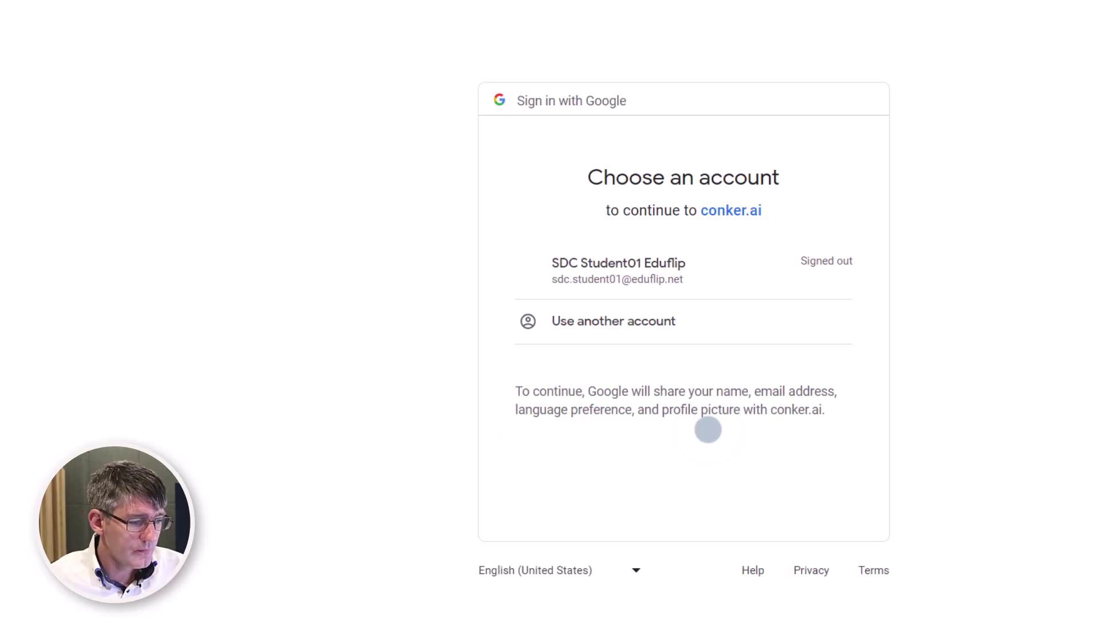
pyautogui.click(679, 276)
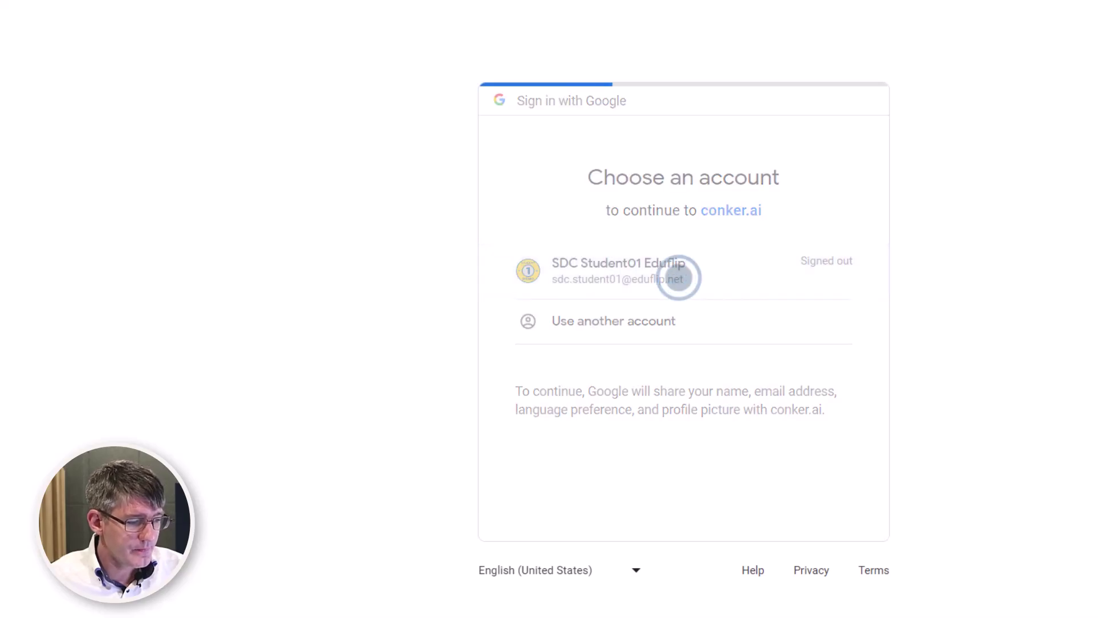
pyautogui.click(701, 288)
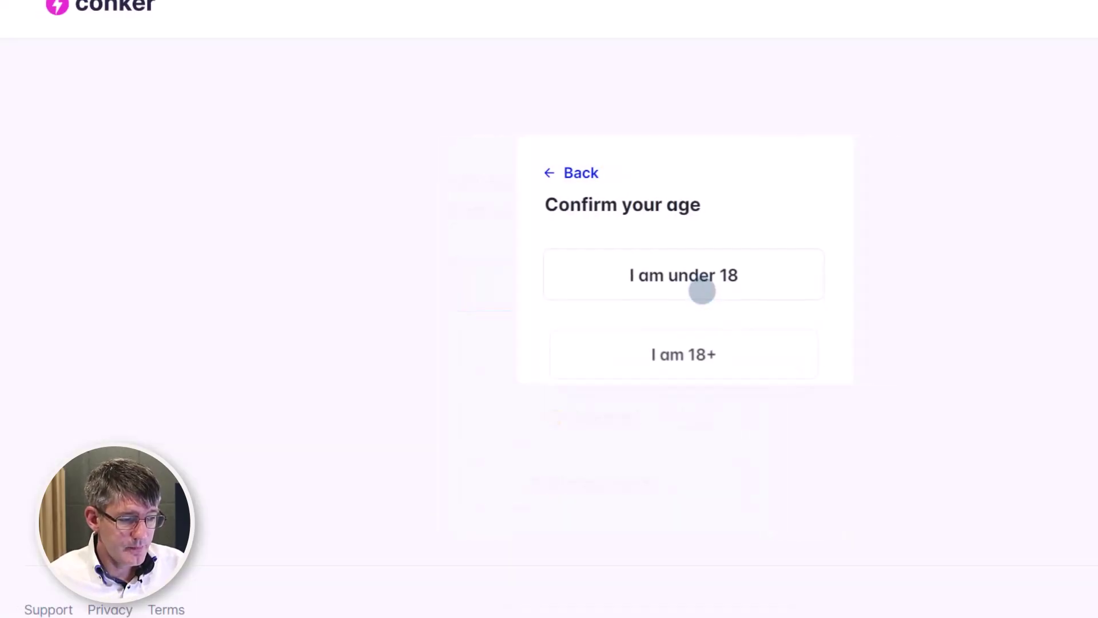
pyautogui.click(691, 289)
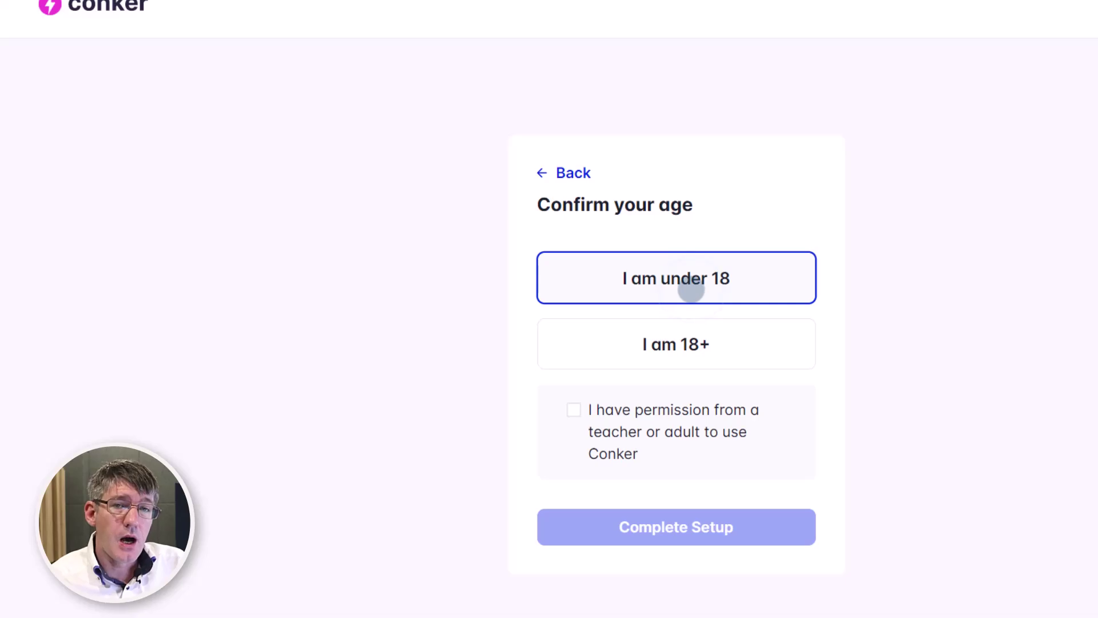
pyautogui.click(575, 409)
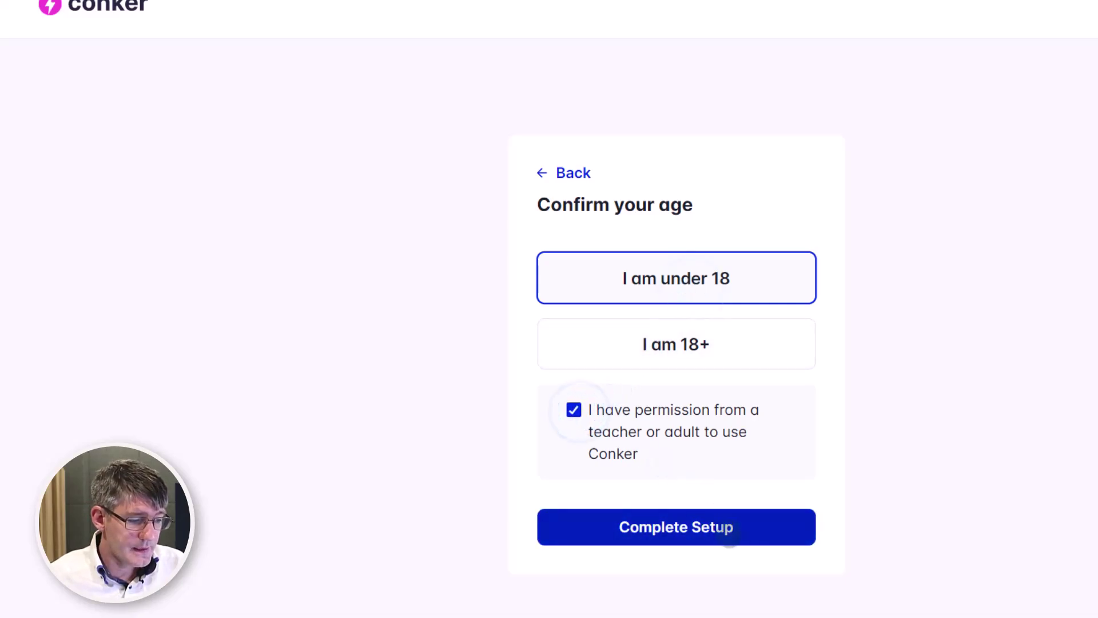
pyautogui.click(728, 533)
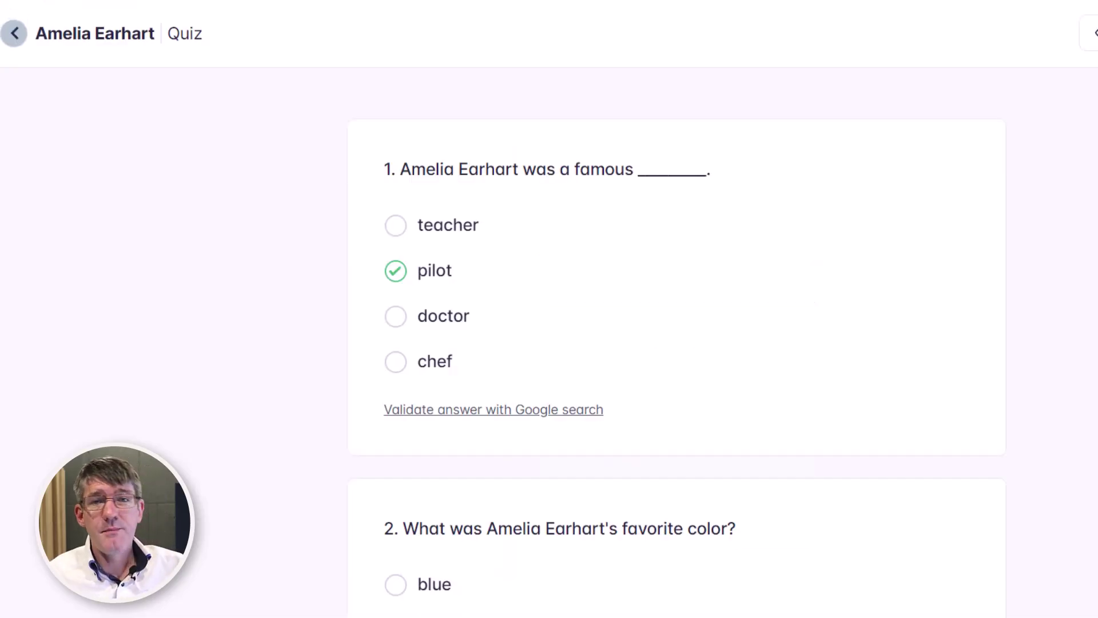
# Step: From the teacher's quiz list, examine the Amelia Earhart quiz results and the participant's answer breakdown, and return to the results list
pyautogui.click(14, 33)
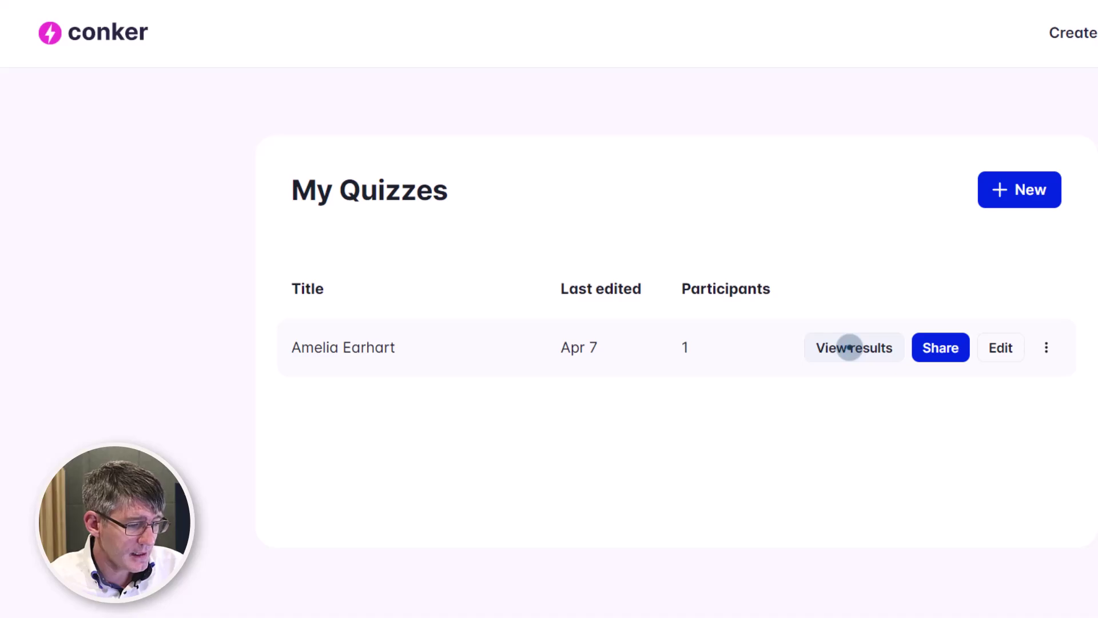
pyautogui.click(850, 348)
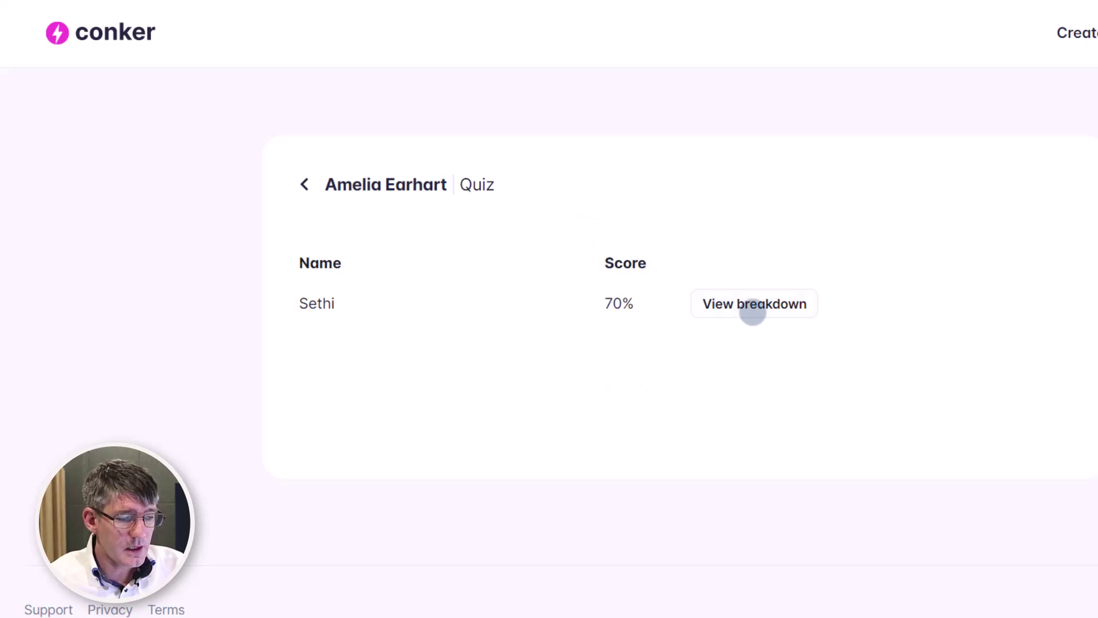
pyautogui.click(754, 312)
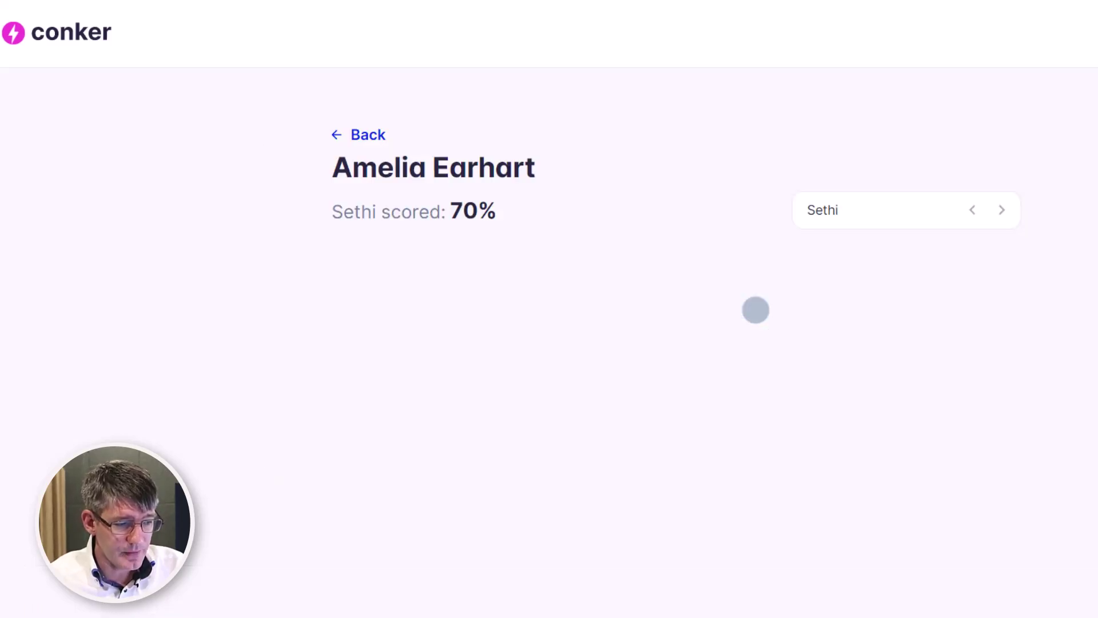
pyautogui.scroll(-5, 755, 310)
pyautogui.scroll(5, 755, 310)
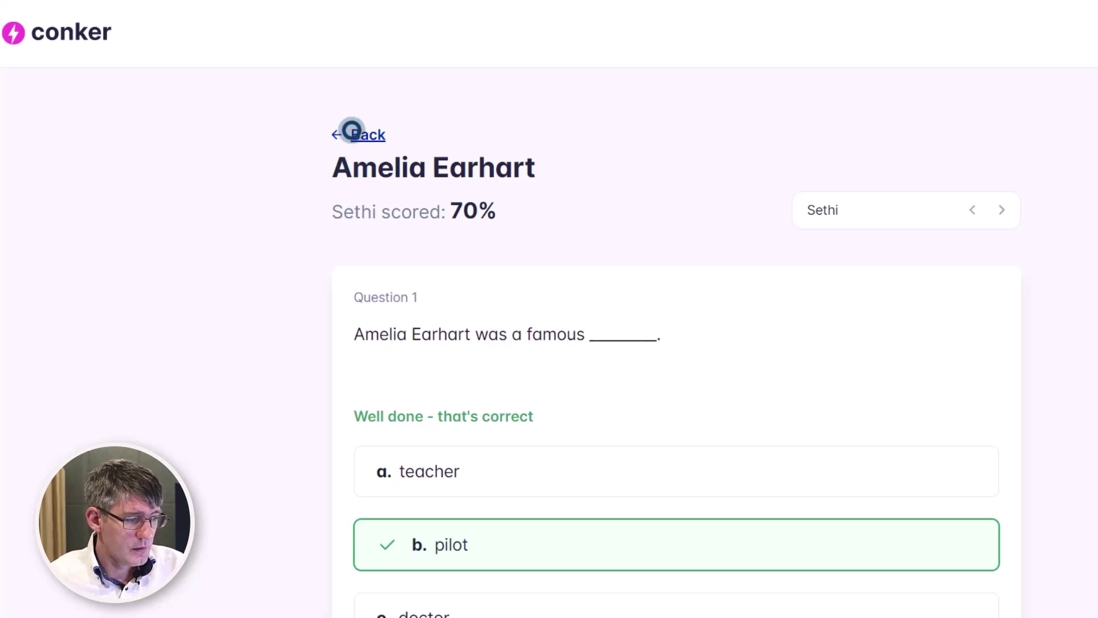
pyautogui.click(351, 131)
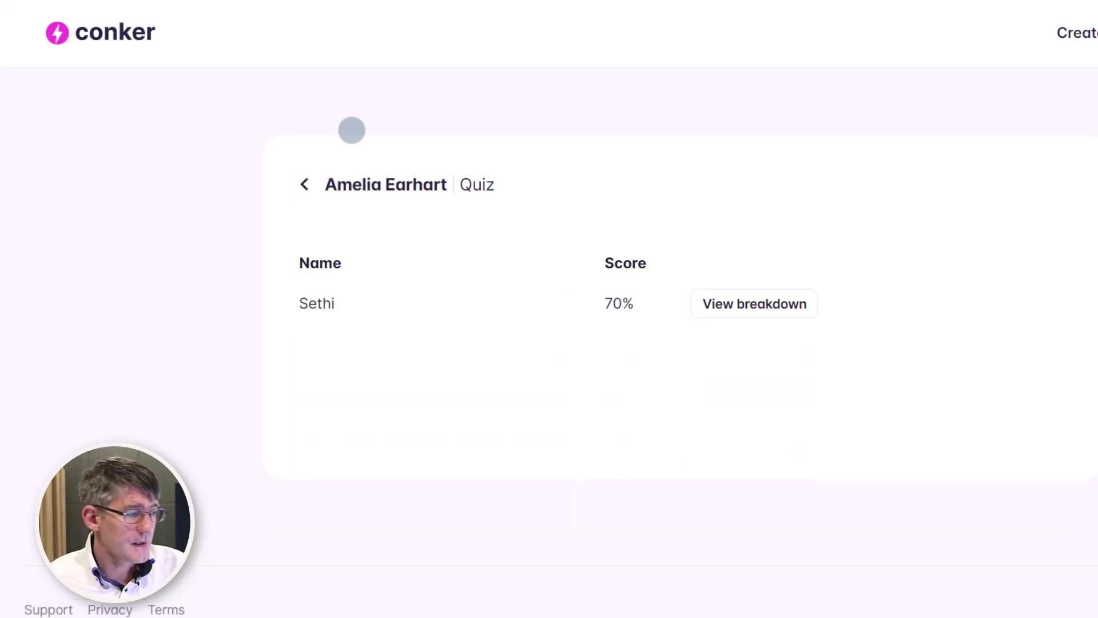
# Step: Generate a Fill in the blank activity for Grade 4 students about "Amelia earthart" and hide its answers
pyautogui.click(103, 30)
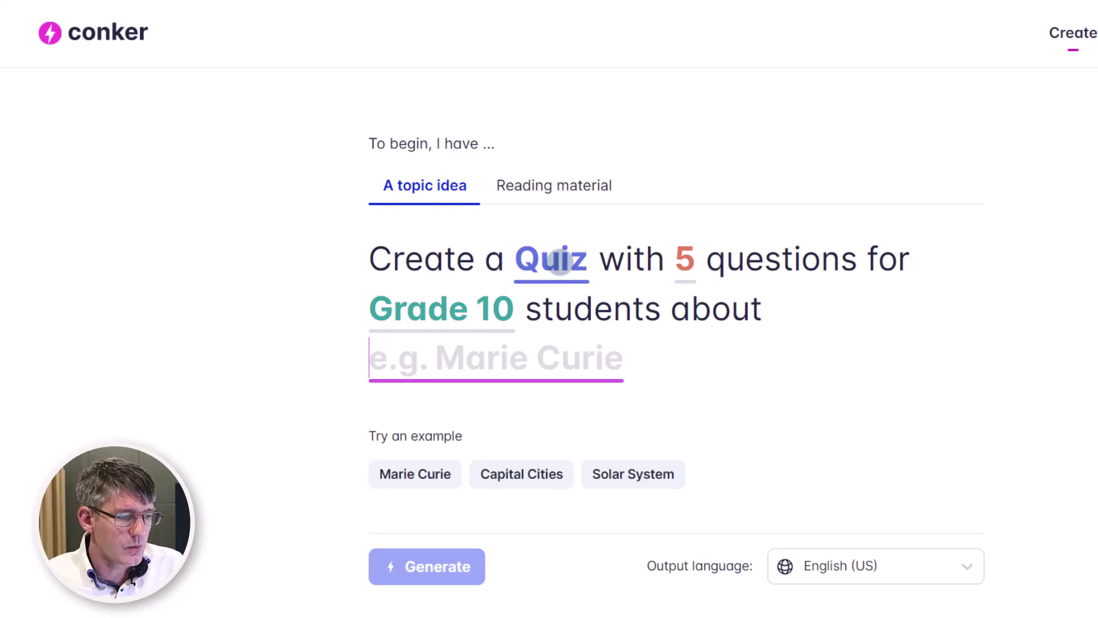
pyautogui.click(559, 262)
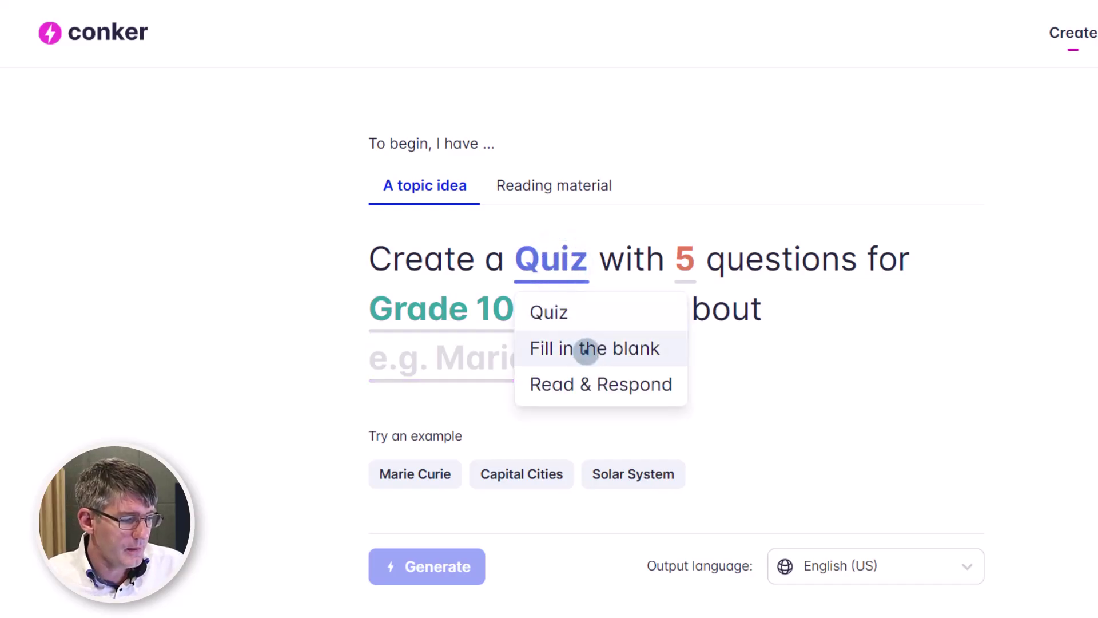
pyautogui.click(585, 349)
pyautogui.click(917, 255)
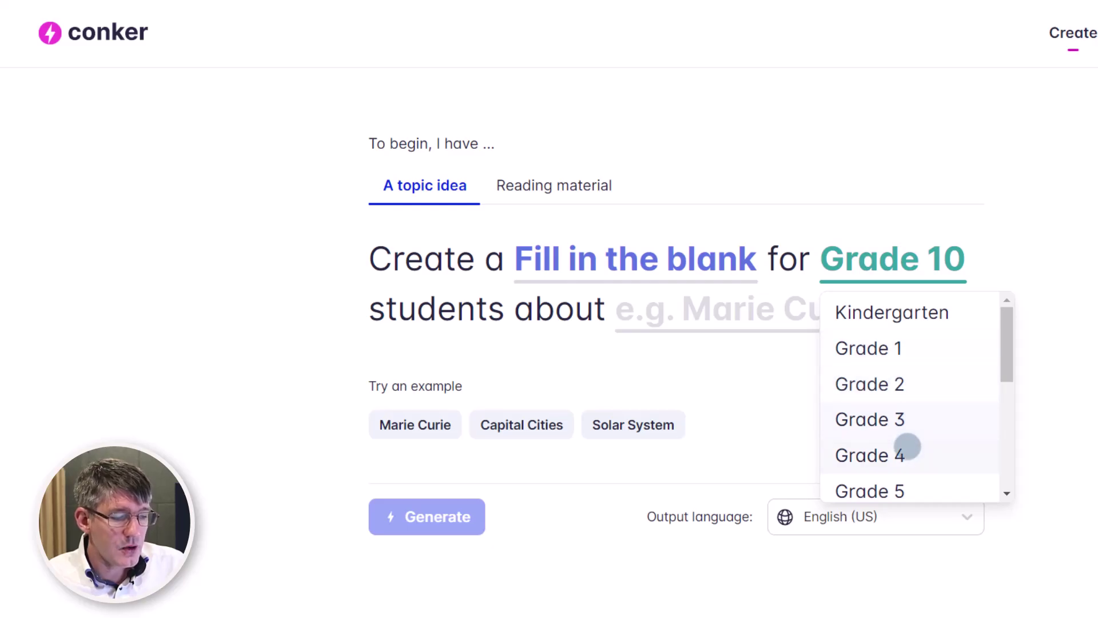
pyautogui.click(907, 454)
pyautogui.click(684, 308)
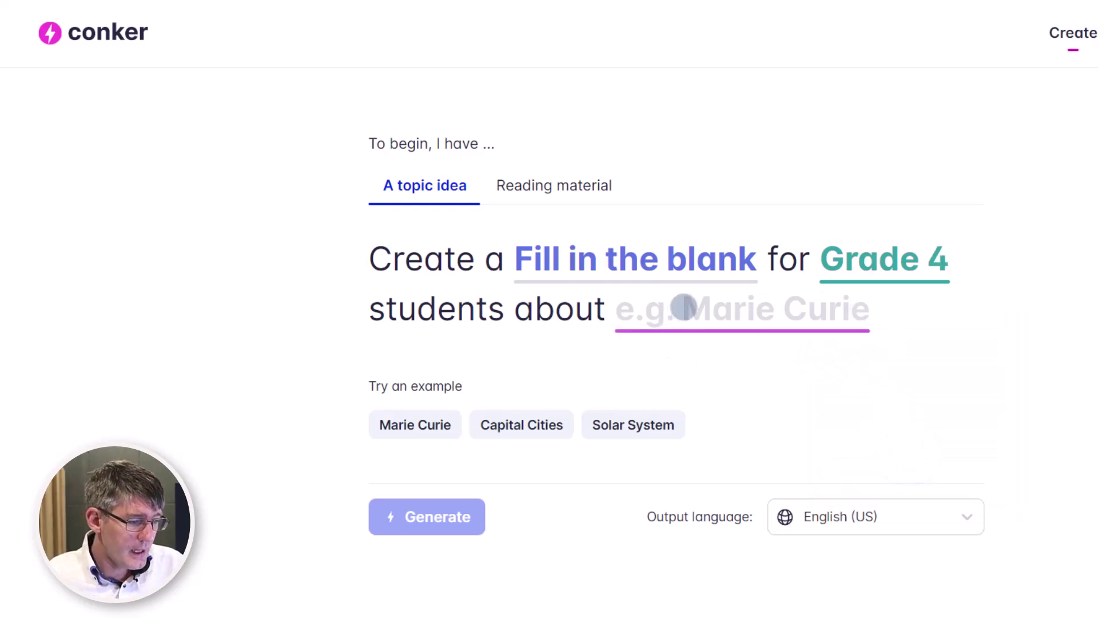
pyautogui.write('lia earthart')
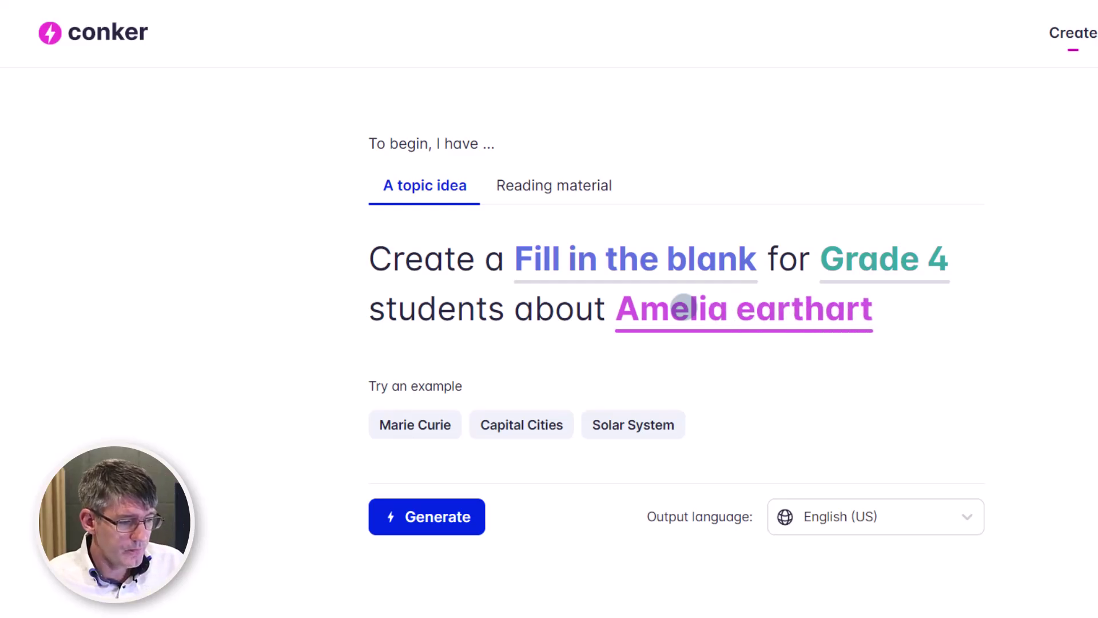
pyautogui.click(439, 517)
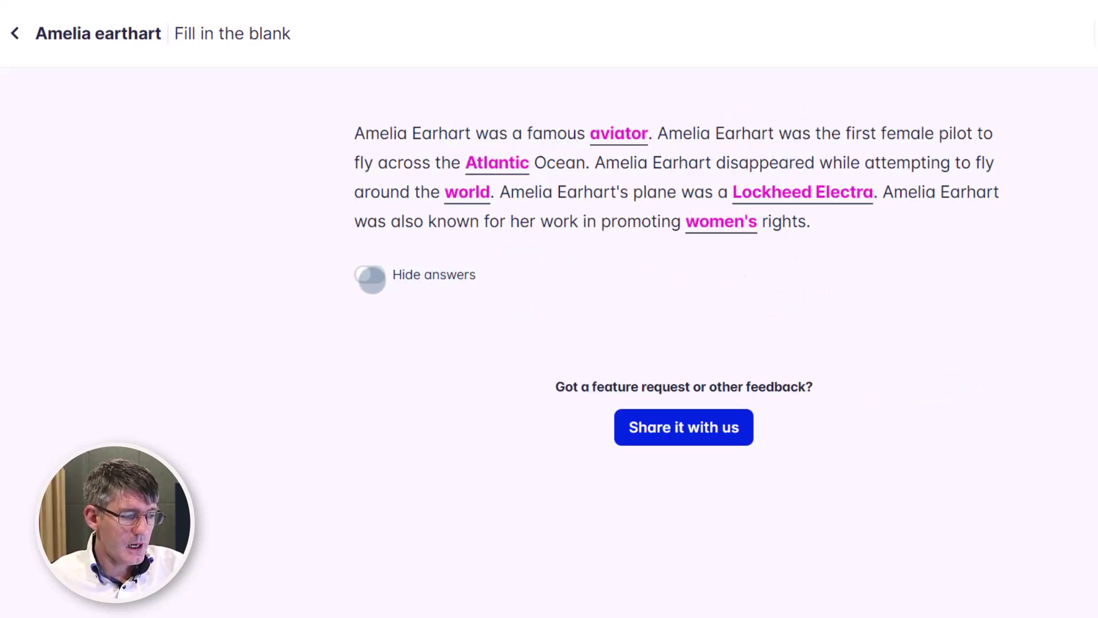
pyautogui.click(373, 277)
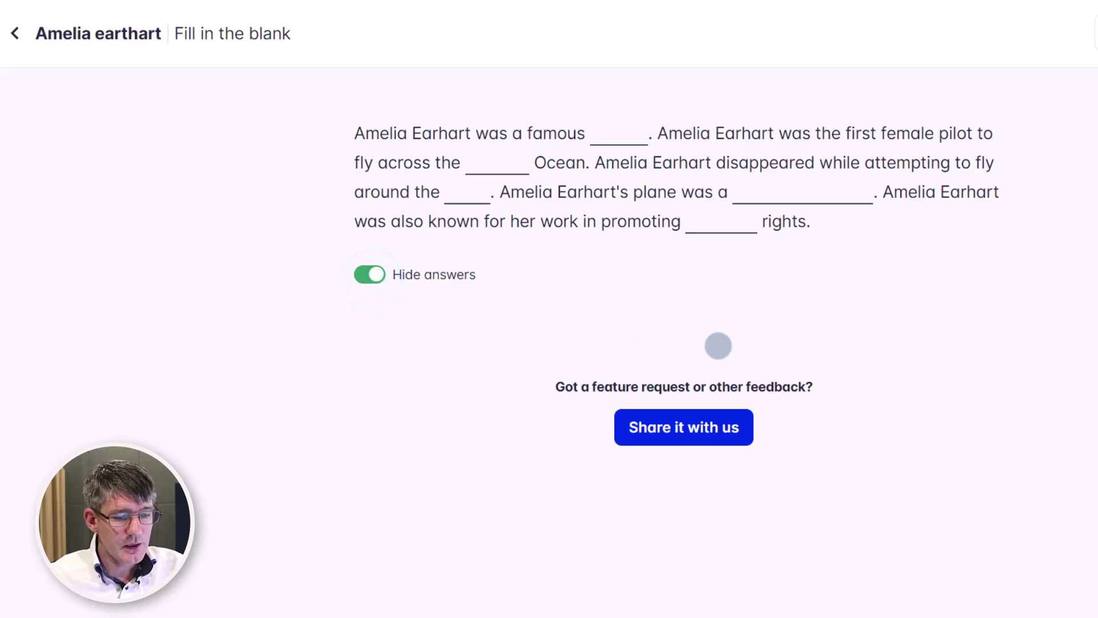
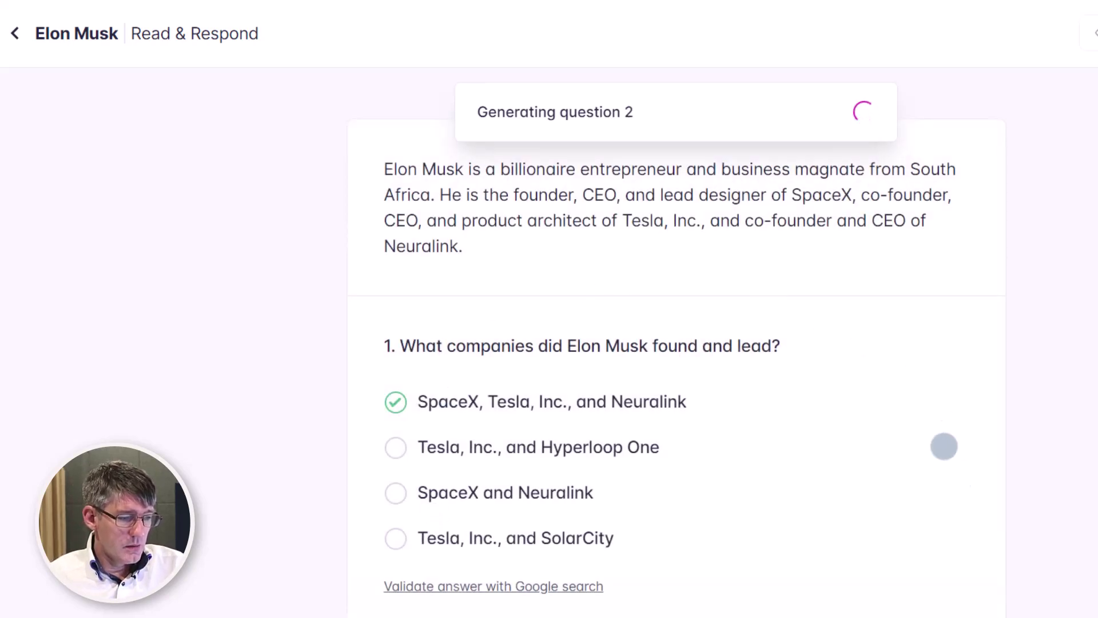
# Step: Read through the passages and multiple-choice questions of the Elon Musk Read & Respond activity
pyautogui.moveTo(1081, 385); pyautogui.dragTo(1081, 386)
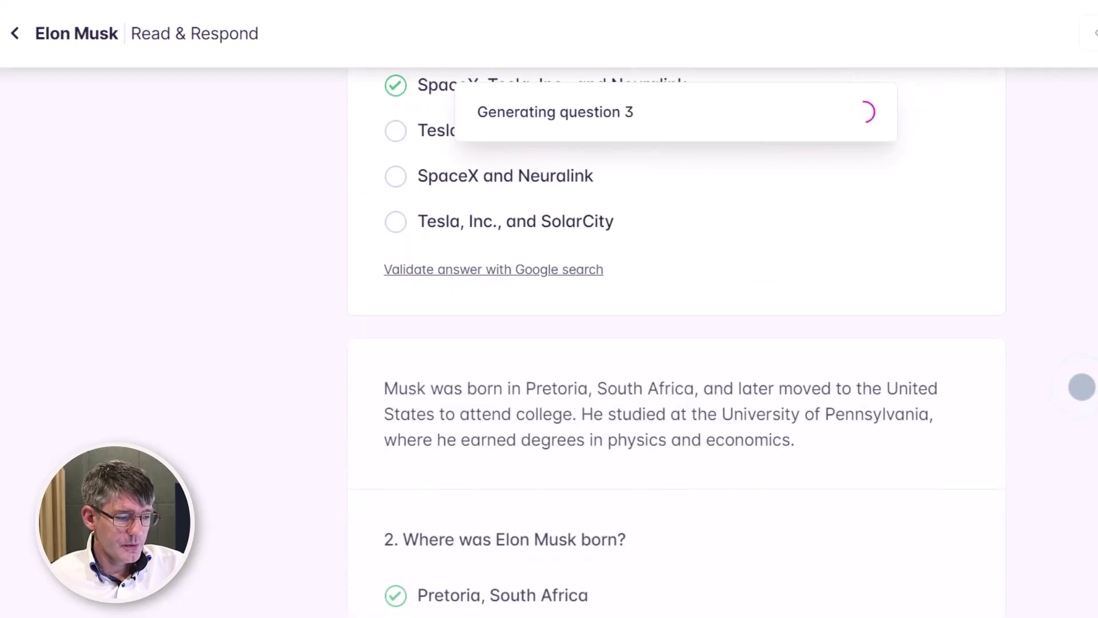
pyautogui.scroll(-4, 1081, 387)
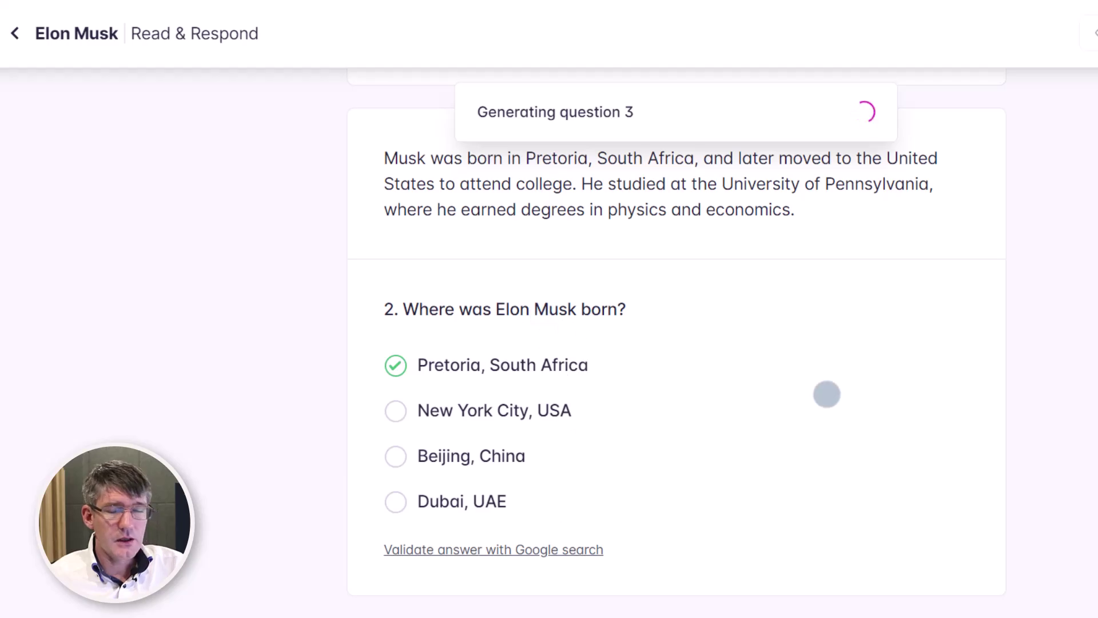
pyautogui.scroll(-6, 934, 410)
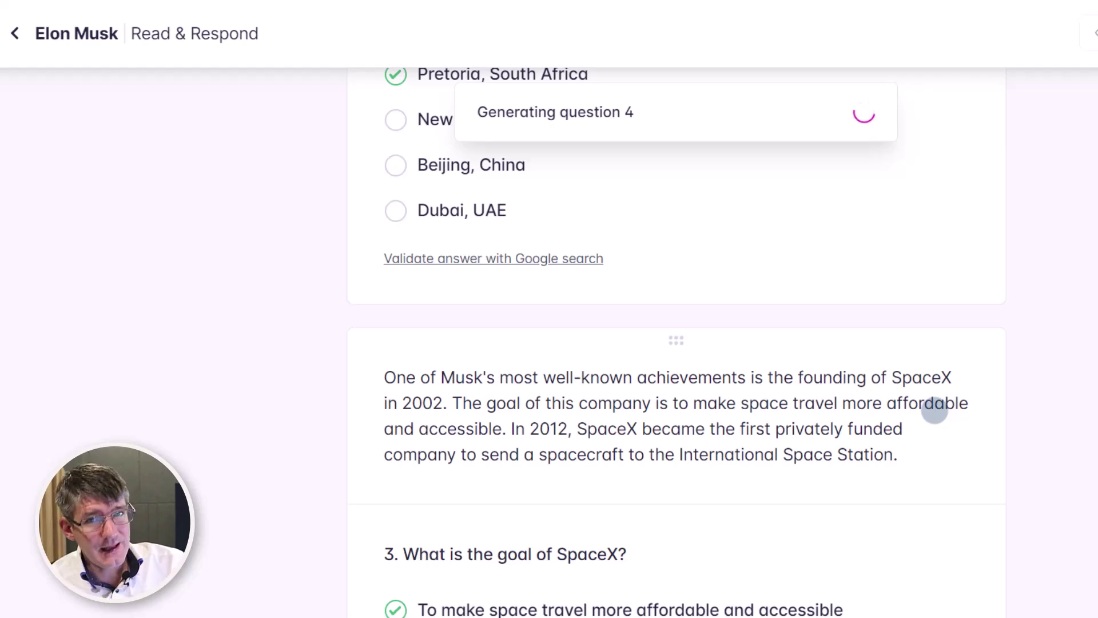
pyautogui.scroll(-9, 934, 410)
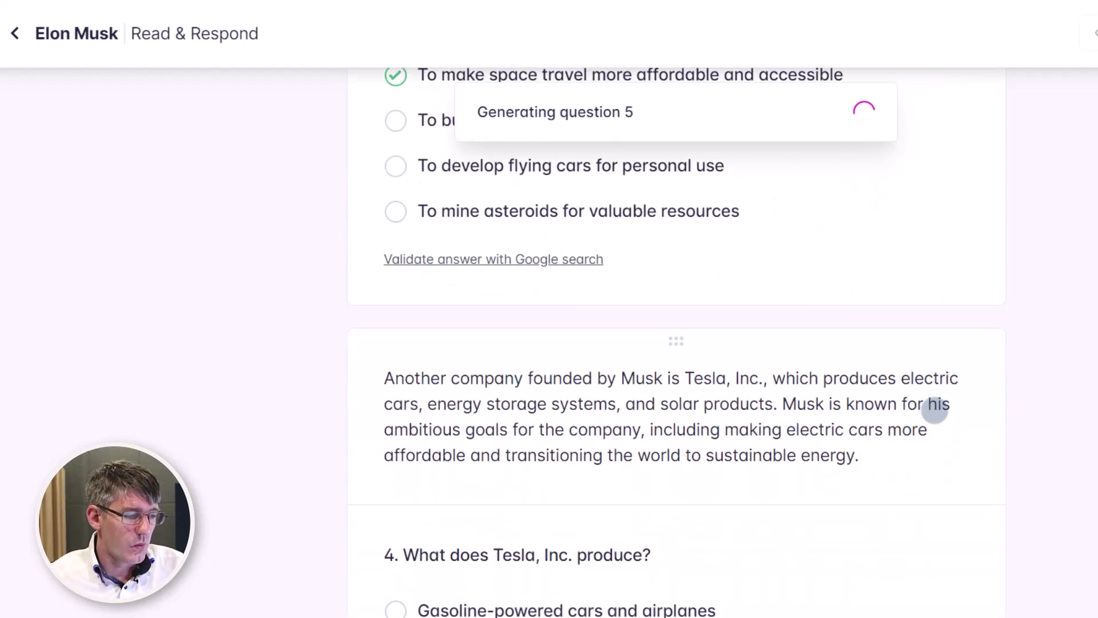
pyautogui.scroll(-12, 934, 410)
pyautogui.scroll(20, 934, 410)
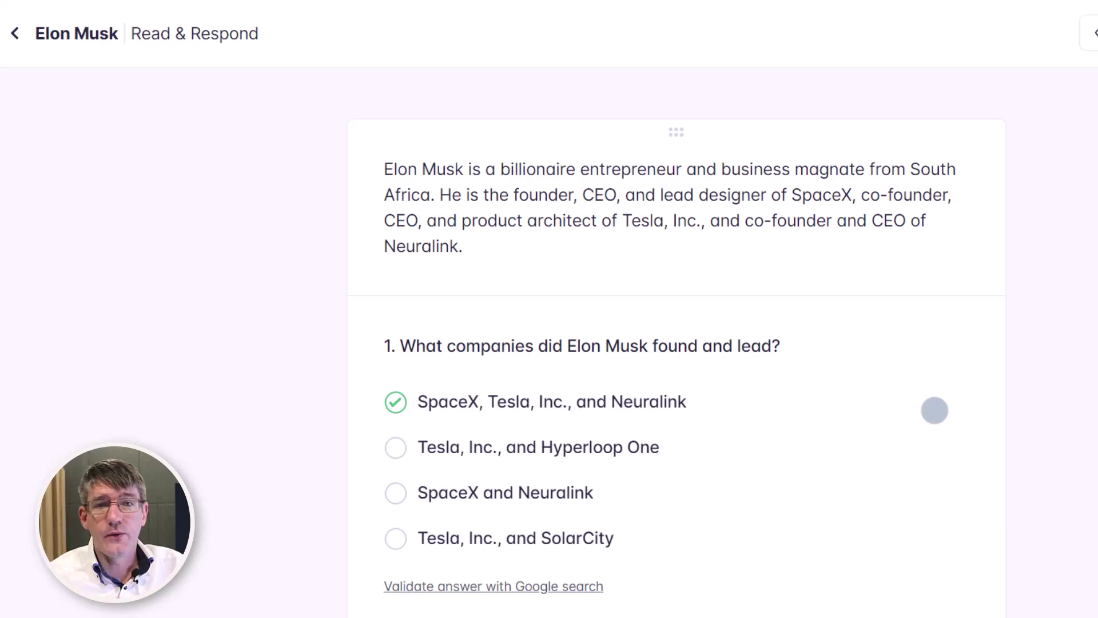
# Step: Export the Elon Musk activity to Google Forms, open the form there and look through its passages and questions
pyautogui.click(983, 32)
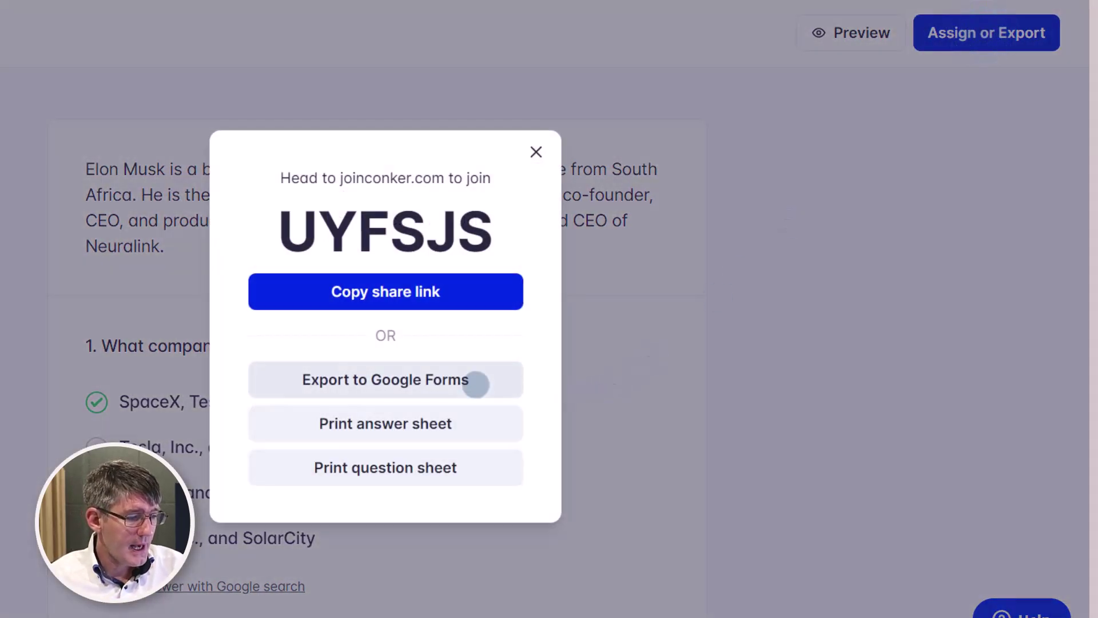
pyautogui.click(476, 382)
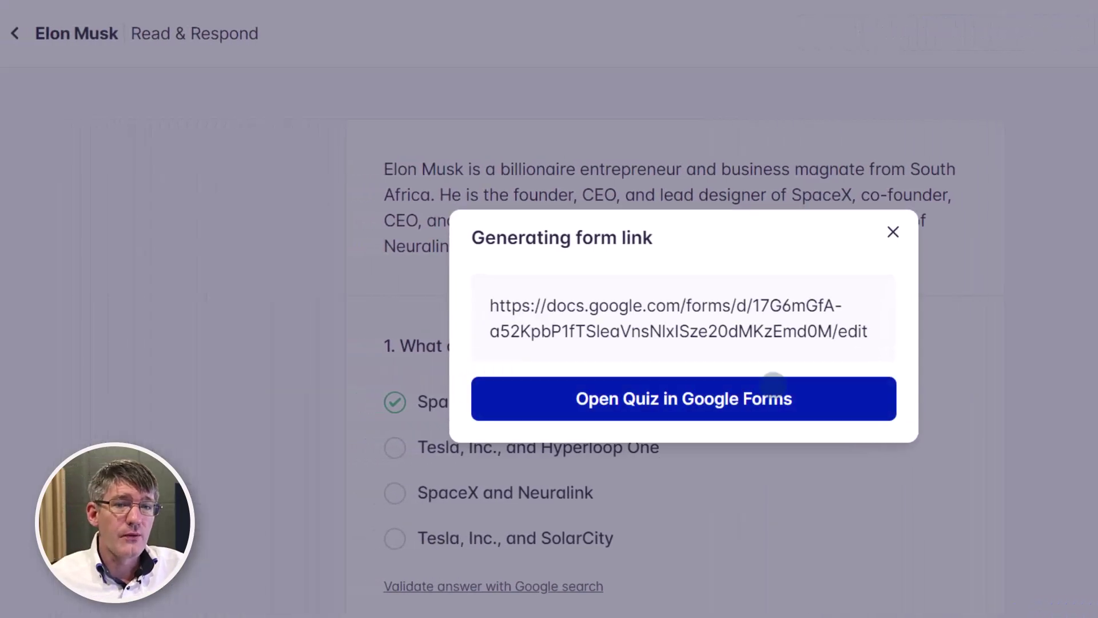
pyautogui.click(695, 399)
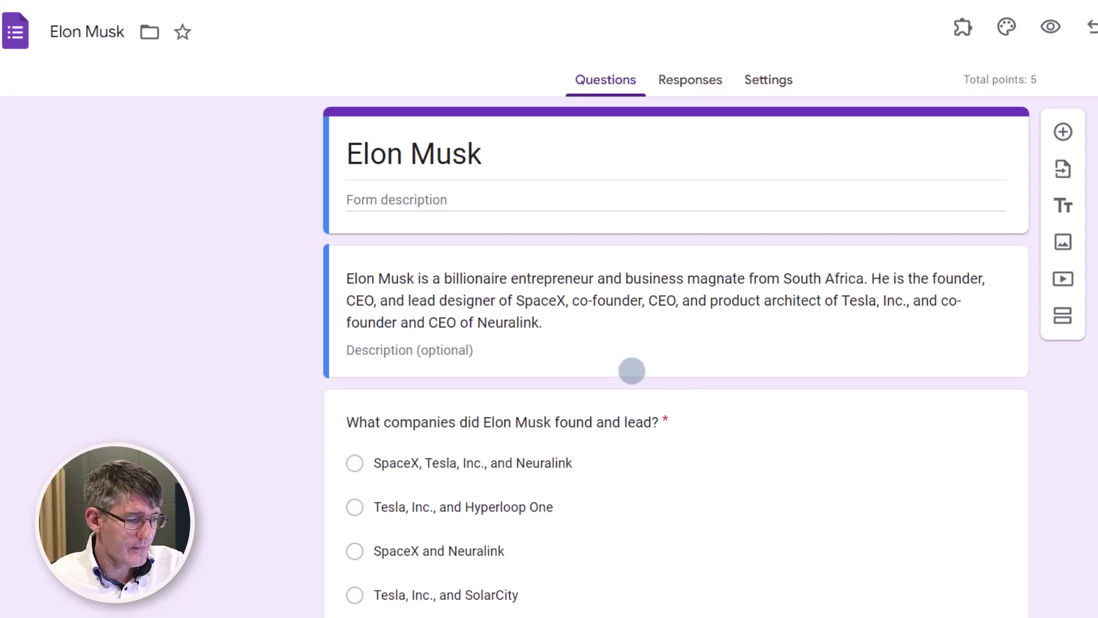
pyautogui.scroll(-3, 559, 311)
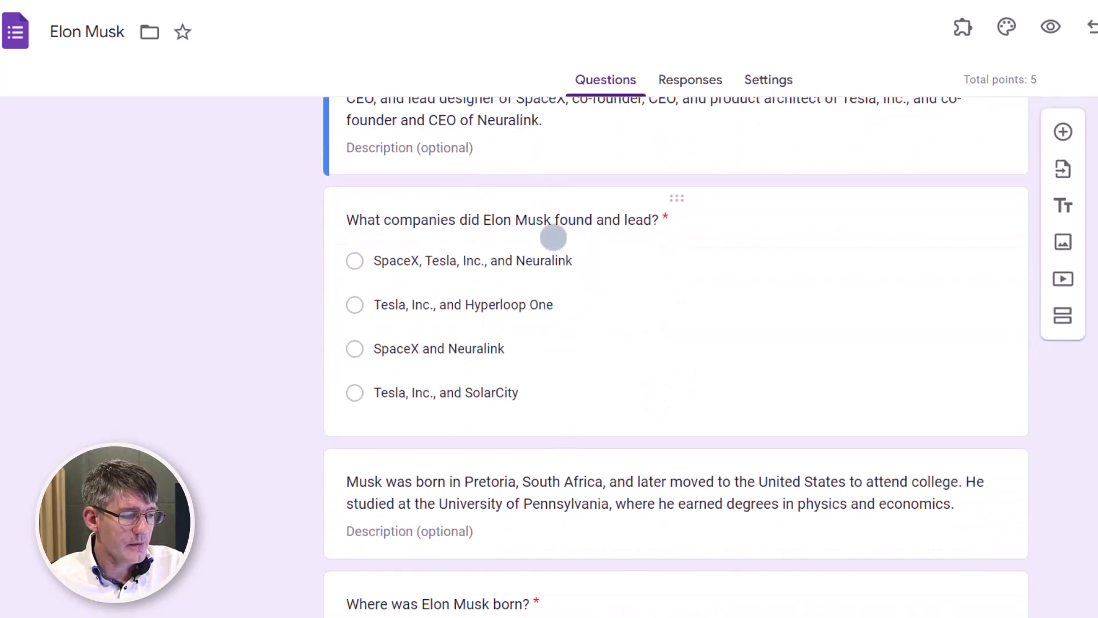
pyautogui.scroll(-5, 517, 288)
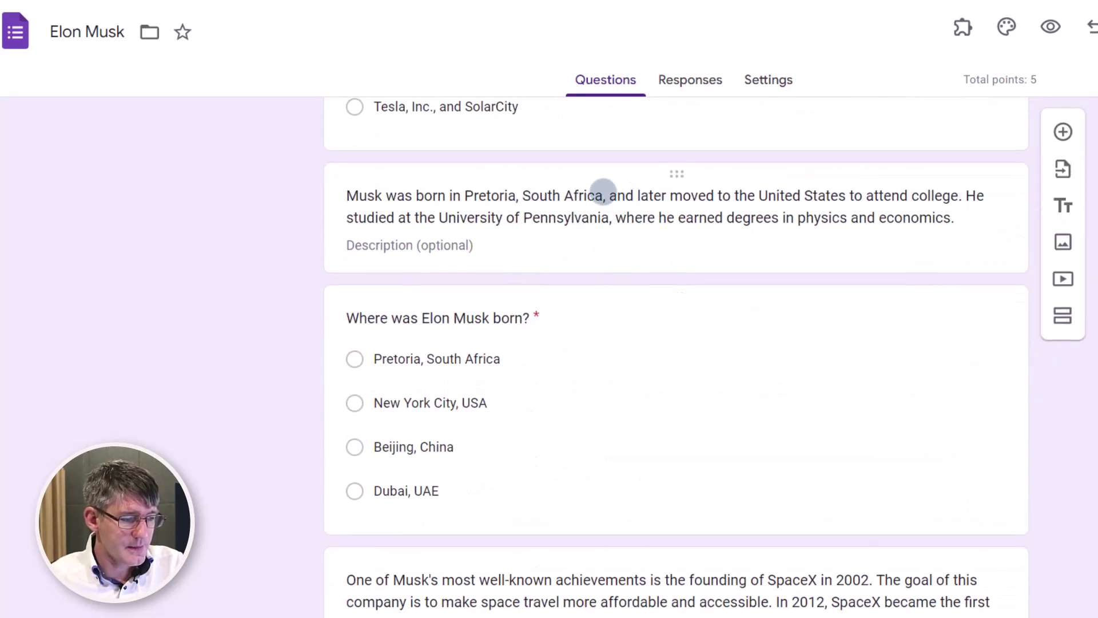
pyautogui.scroll(-15, 488, 437)
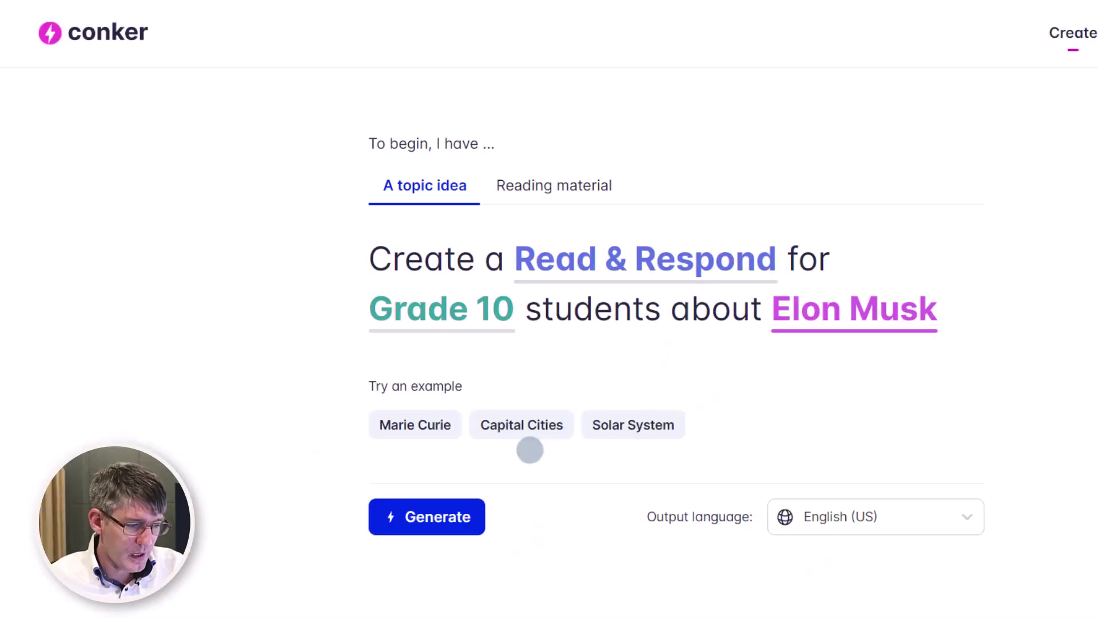
# Step: Set the output language to English (UK) and choose reading material as the basis for the new quiz
pyautogui.click(865, 515)
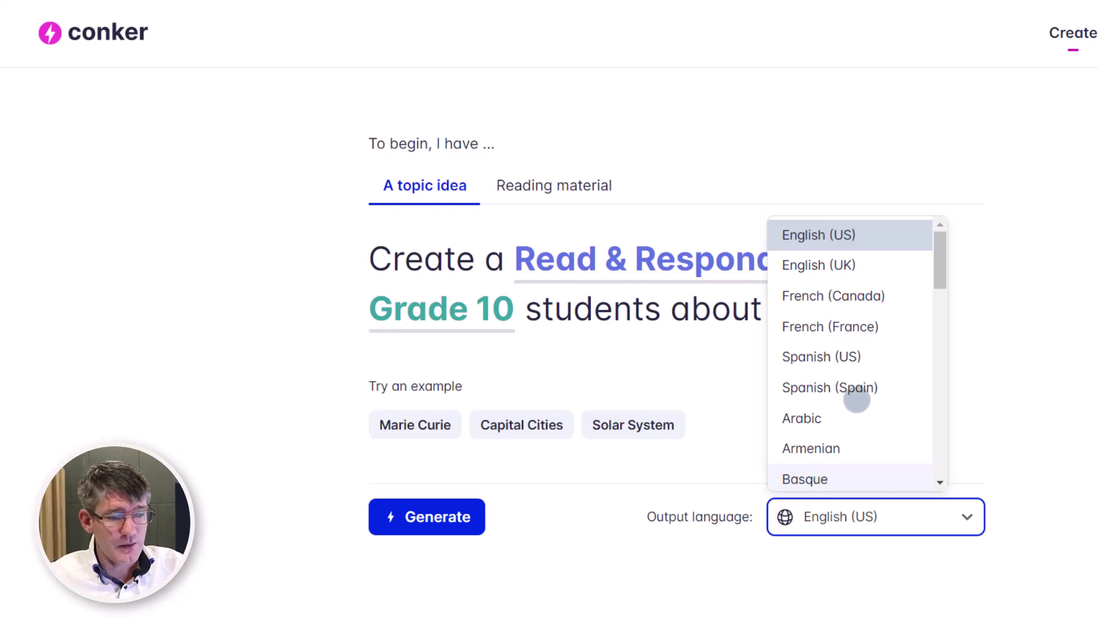
pyautogui.click(872, 264)
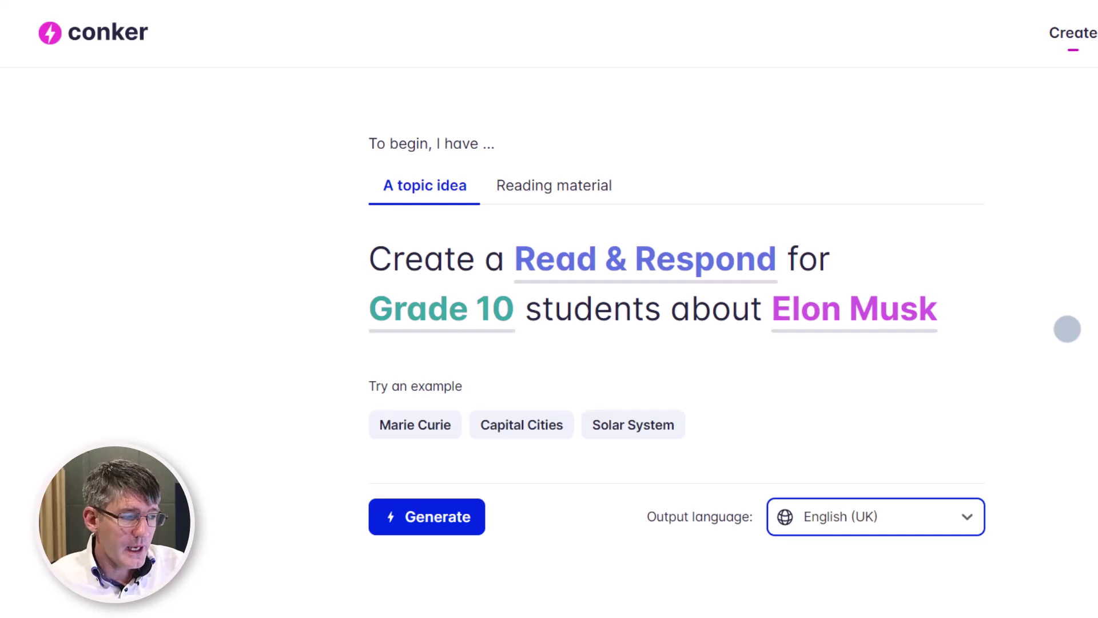
pyautogui.click(556, 184)
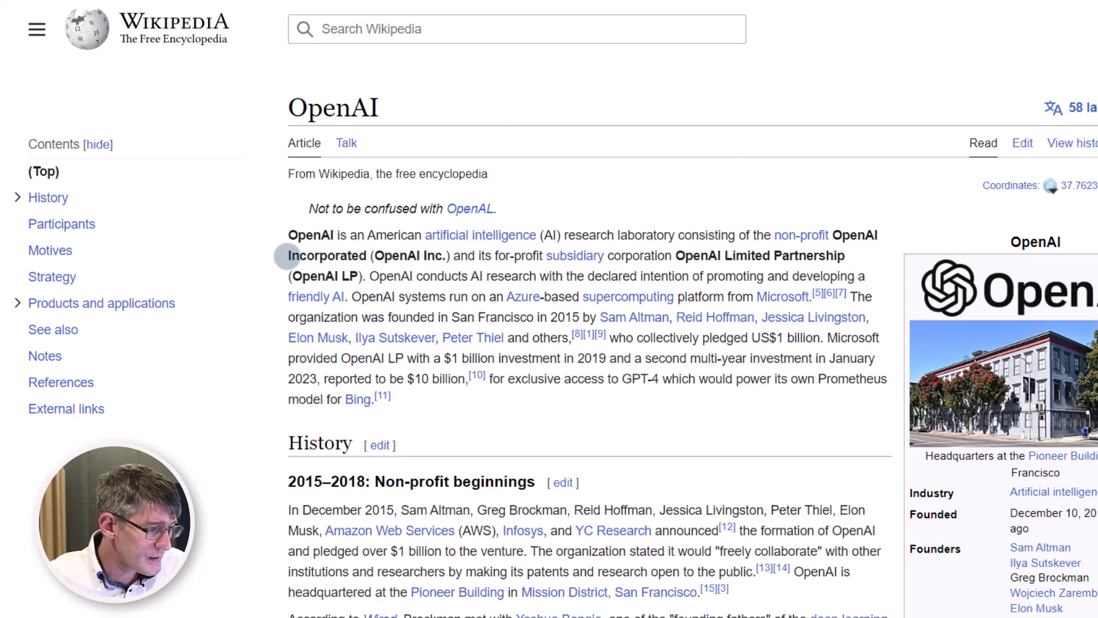
# Step: Copy the Wikipedia OpenAI article from its introduction through the 2015–2018 section into the source material and title the quiz "OpenAi"
pyautogui.moveTo(290, 234); pyautogui.dragTo(584, 498)
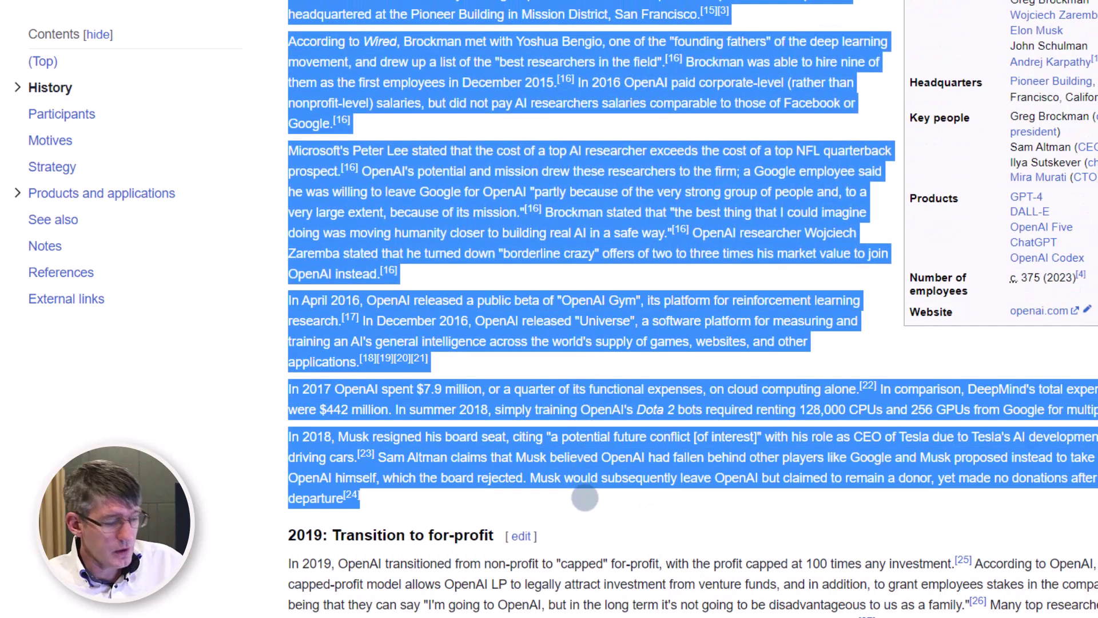
pyautogui.click(584, 497)
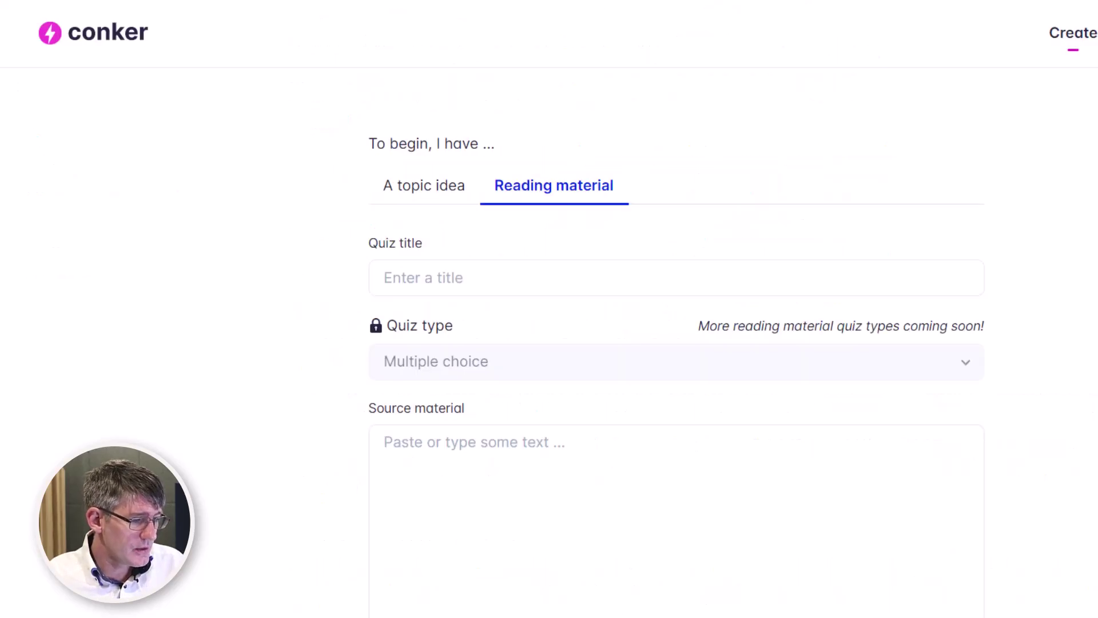
pyautogui.click(435, 278)
pyautogui.write('OpenAi')
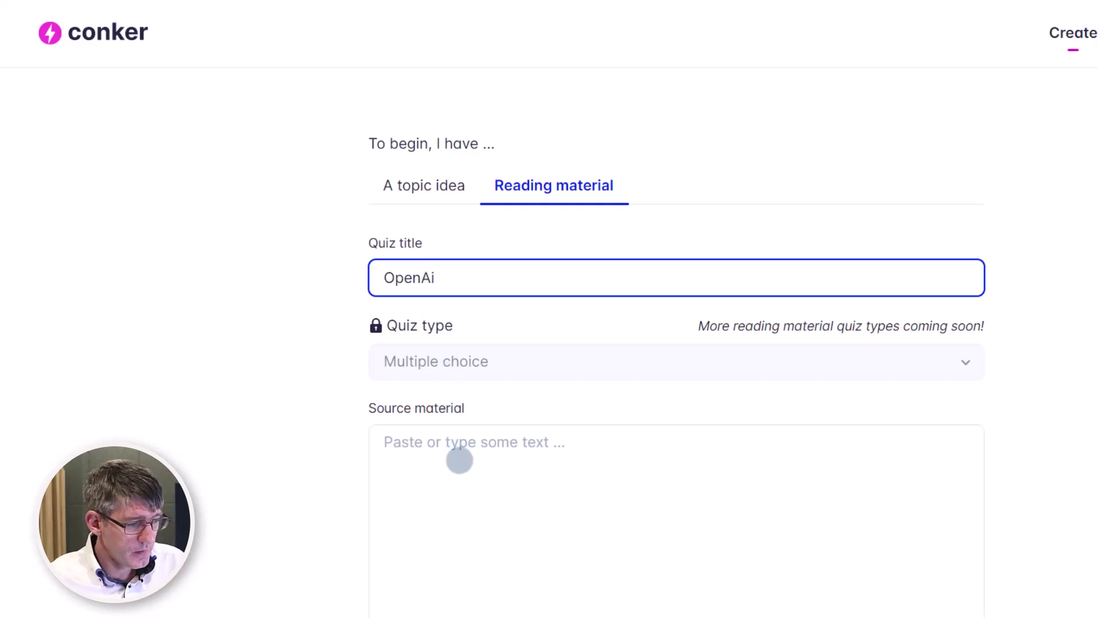
pyautogui.click(465, 479)
pyautogui.hotkey('ctrl', 'v')
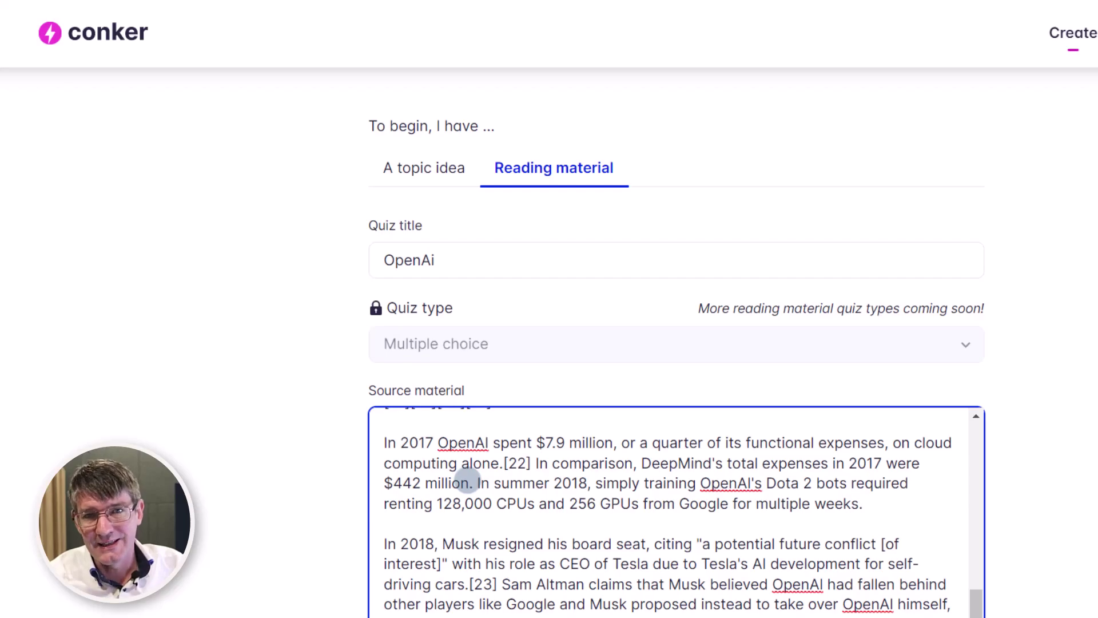
# Step: Generate the OpenAi quiz from the source material and open its assign and export options
pyautogui.scroll(-2, 1000, 397)
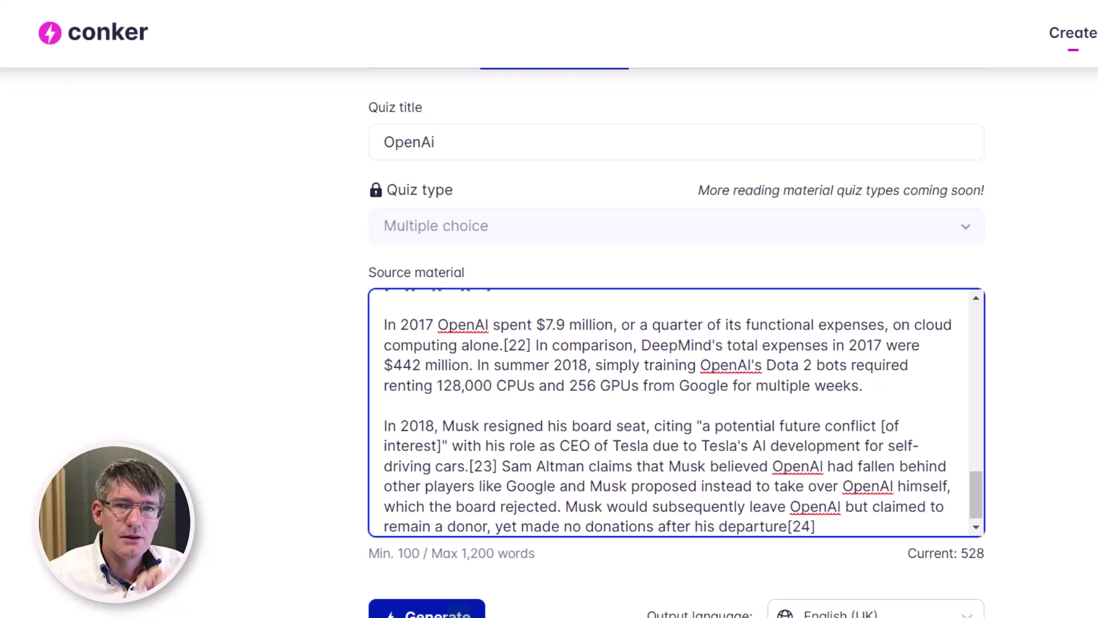
pyautogui.click(457, 611)
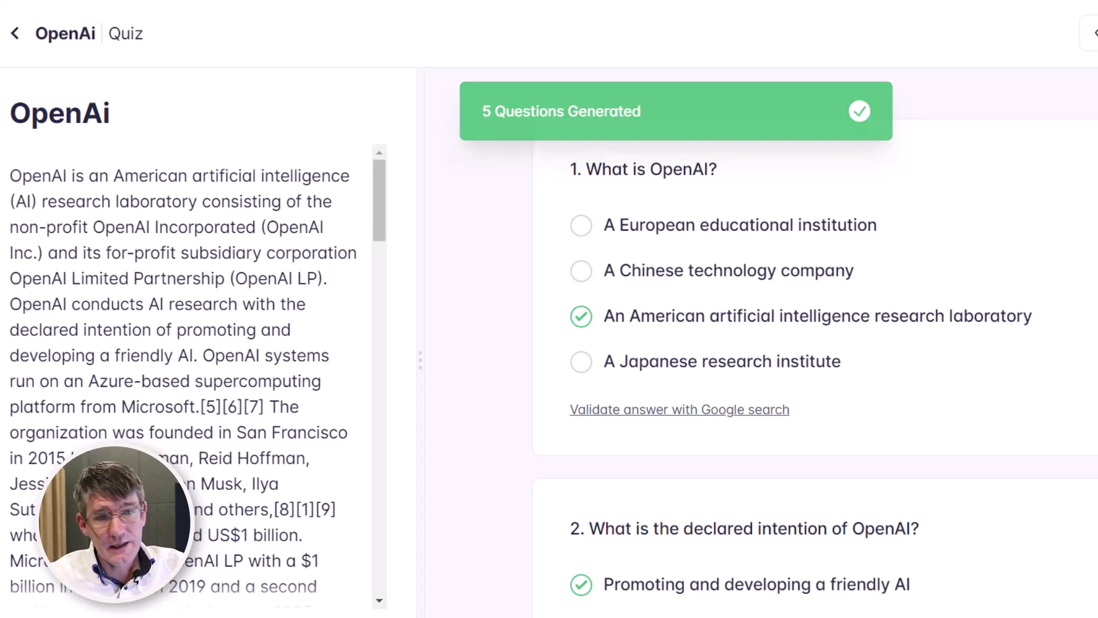
pyautogui.click(1090, 32)
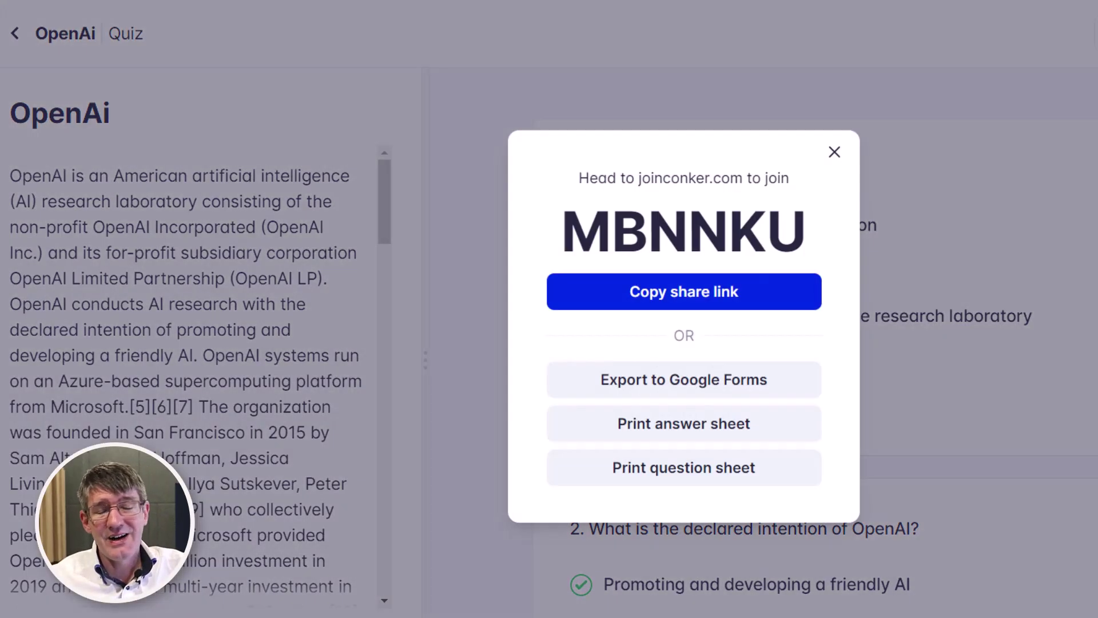